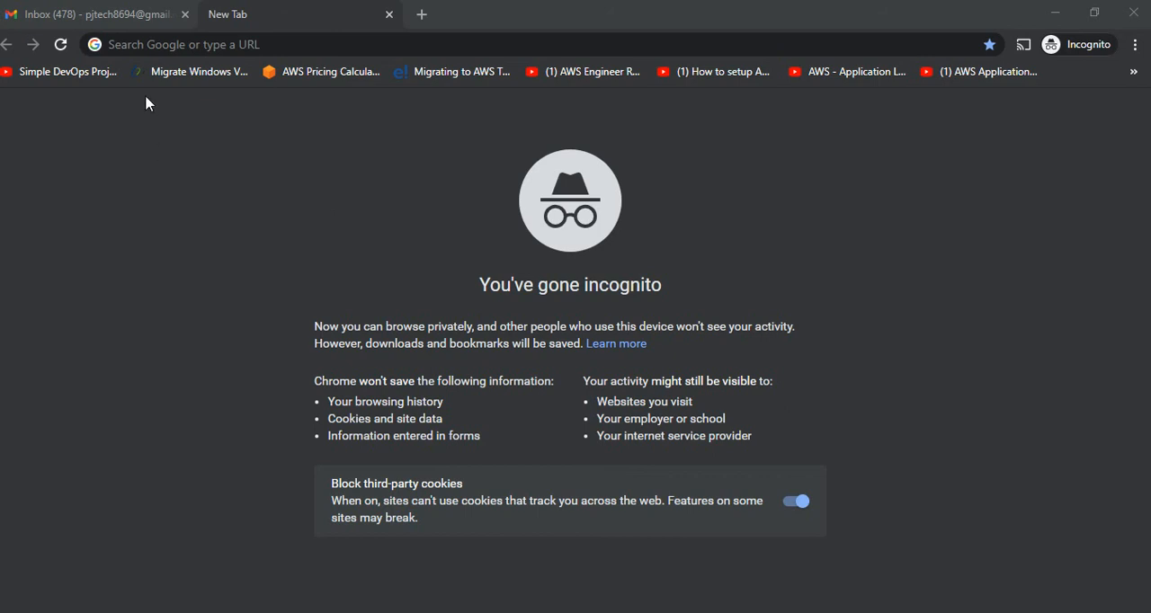
Search the web for "google form" and open the Google Forms: Free Online Surveys for Personal Use result.
click(120, 10)
click(228, 9)
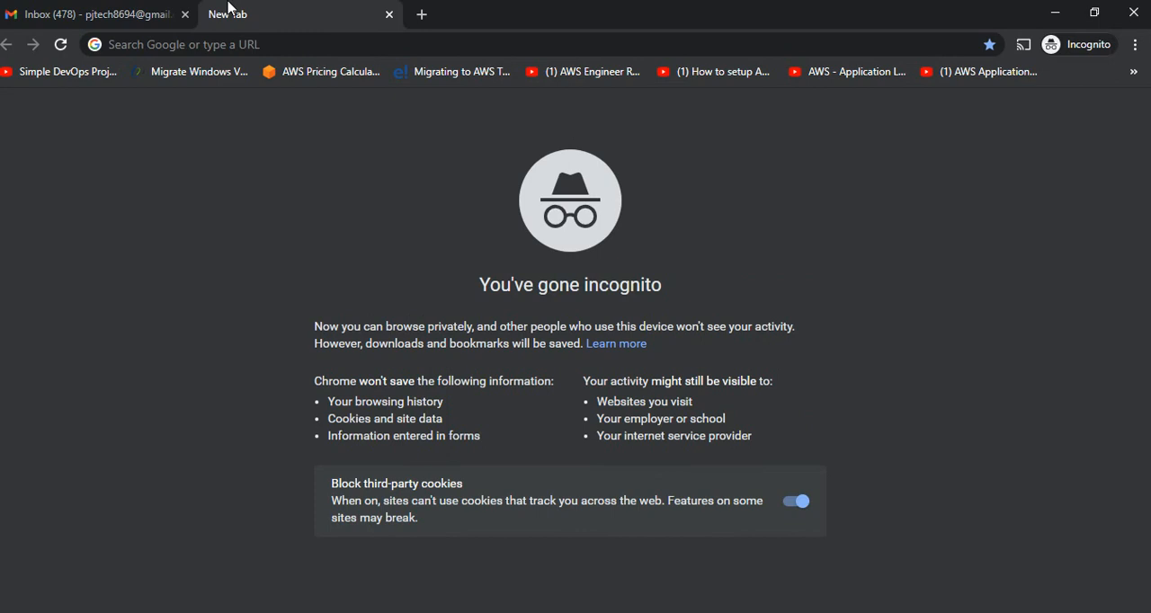
click(266, 53)
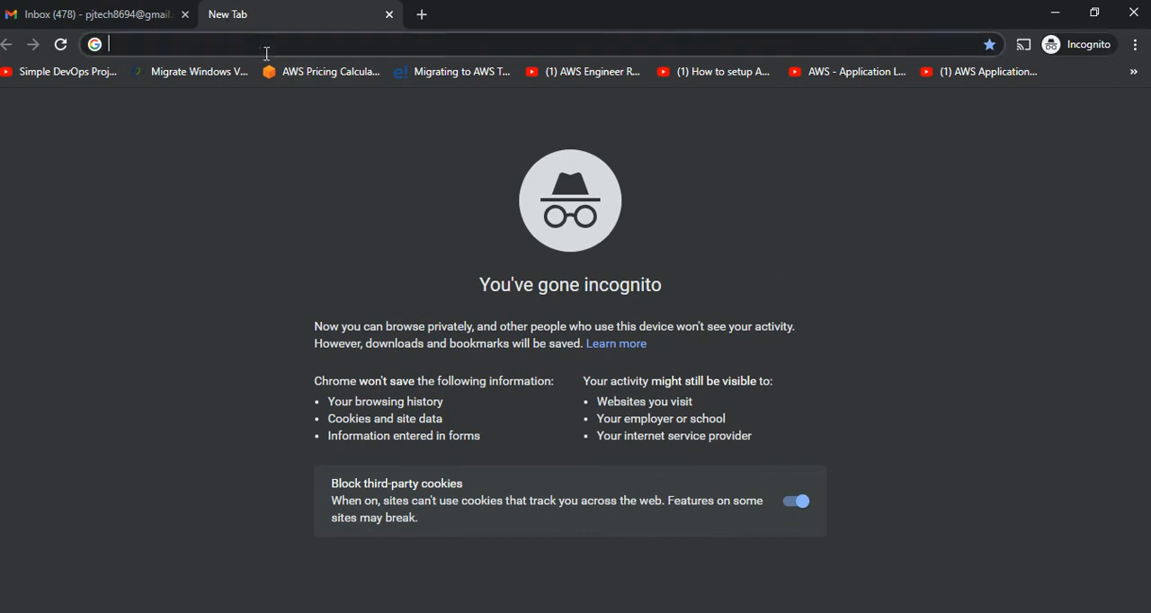
text(g)
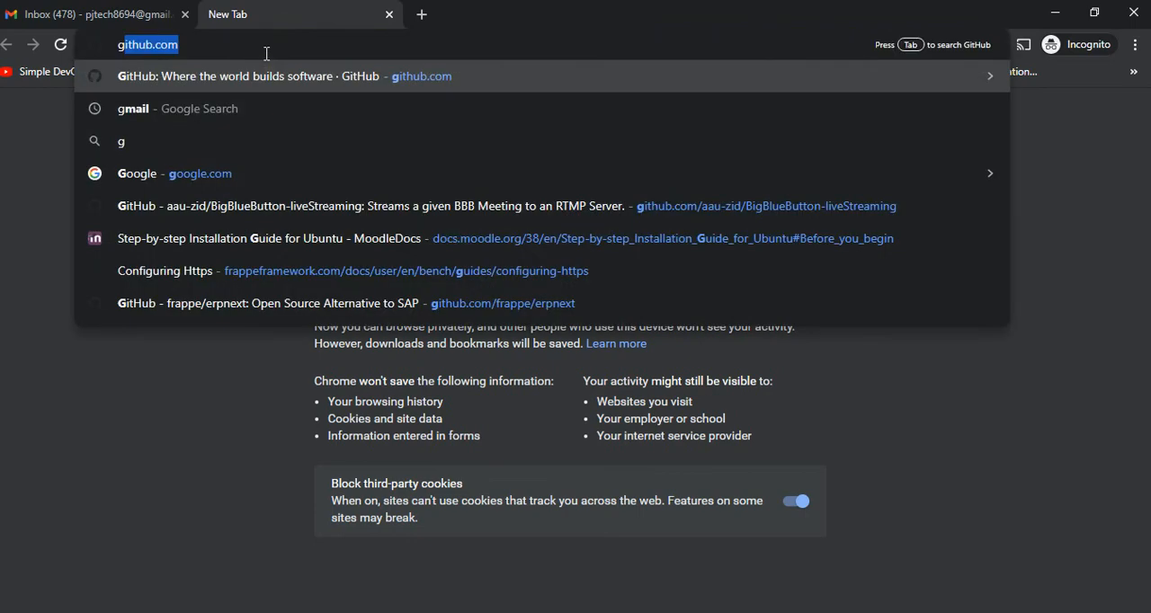
text(oogle form)
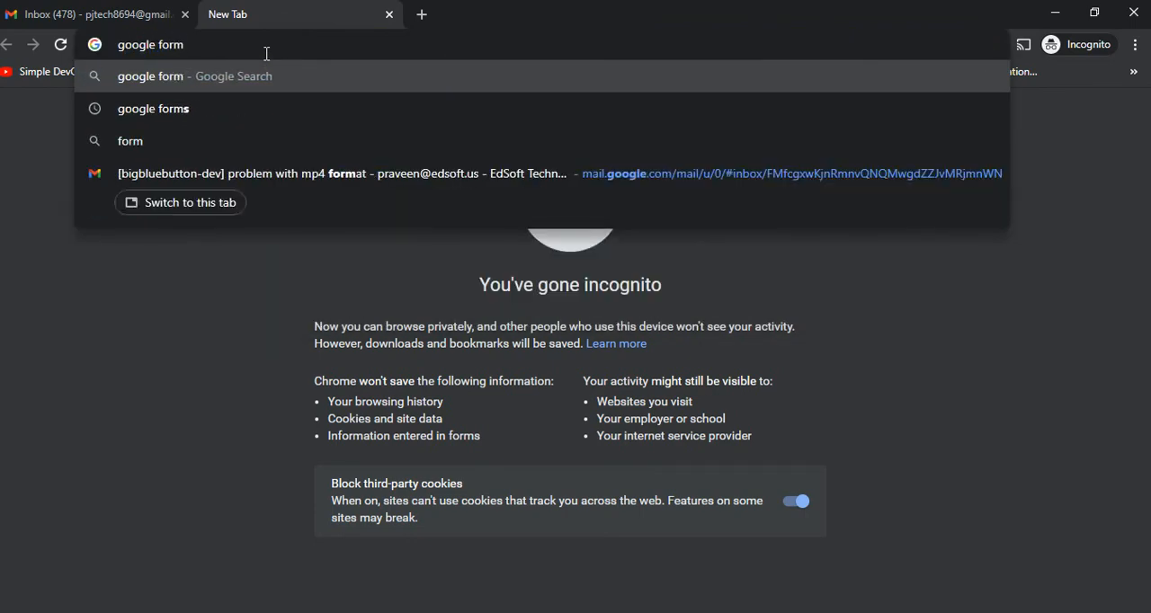
key(Return)
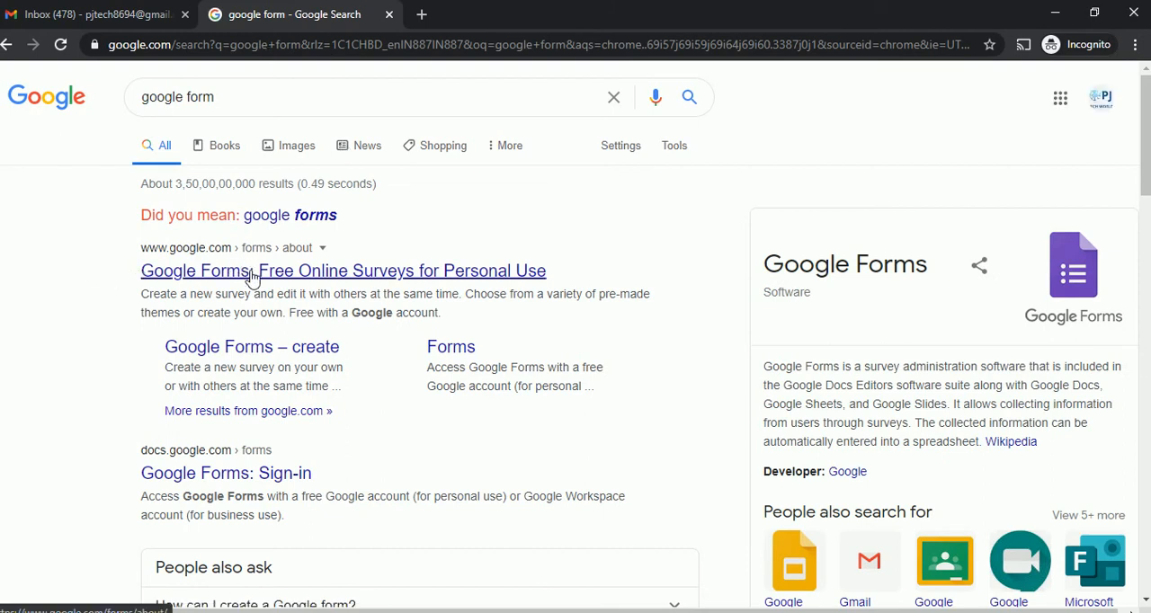
click(359, 271)
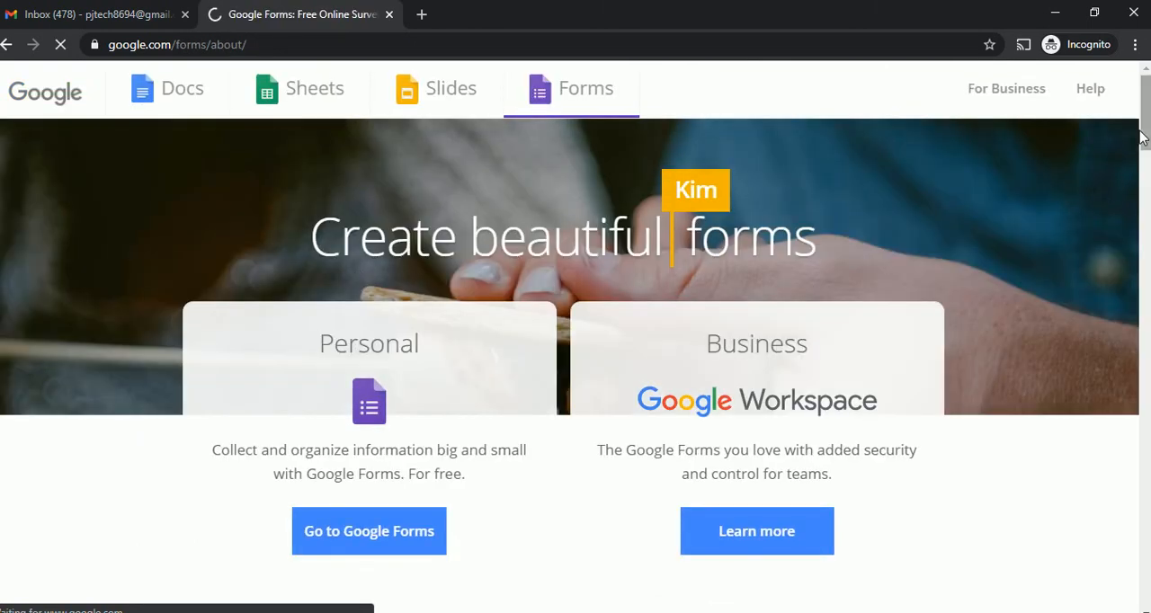
Enter the personal version of Google Forms and create a new blank form.
drag(1144, 131, 1146, 148)
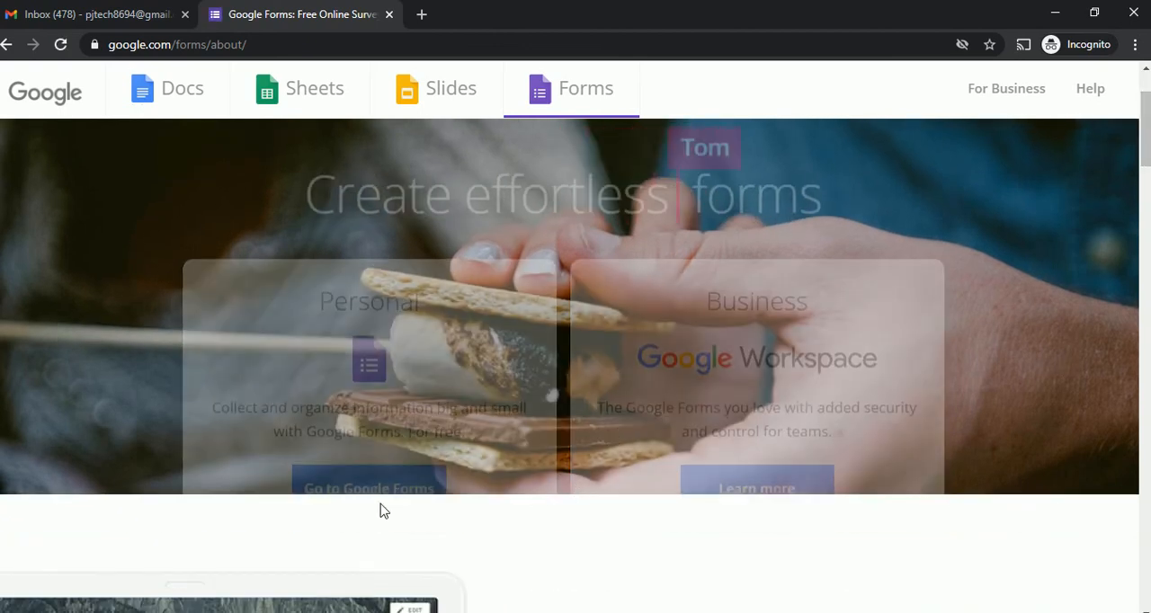
drag(1145, 164, 1146, 132)
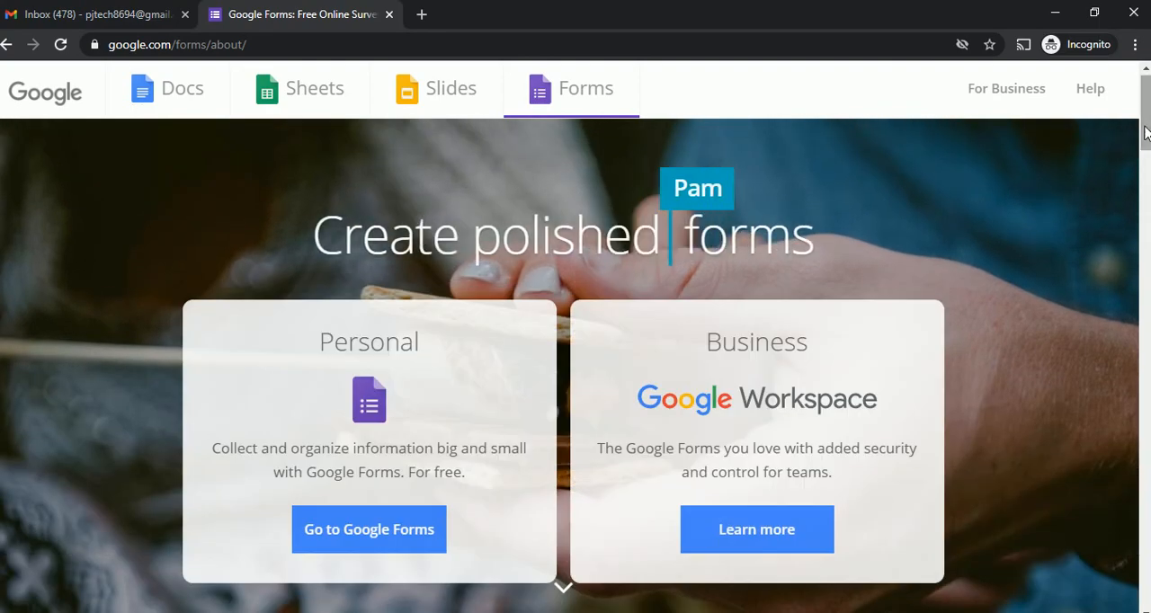
click(374, 536)
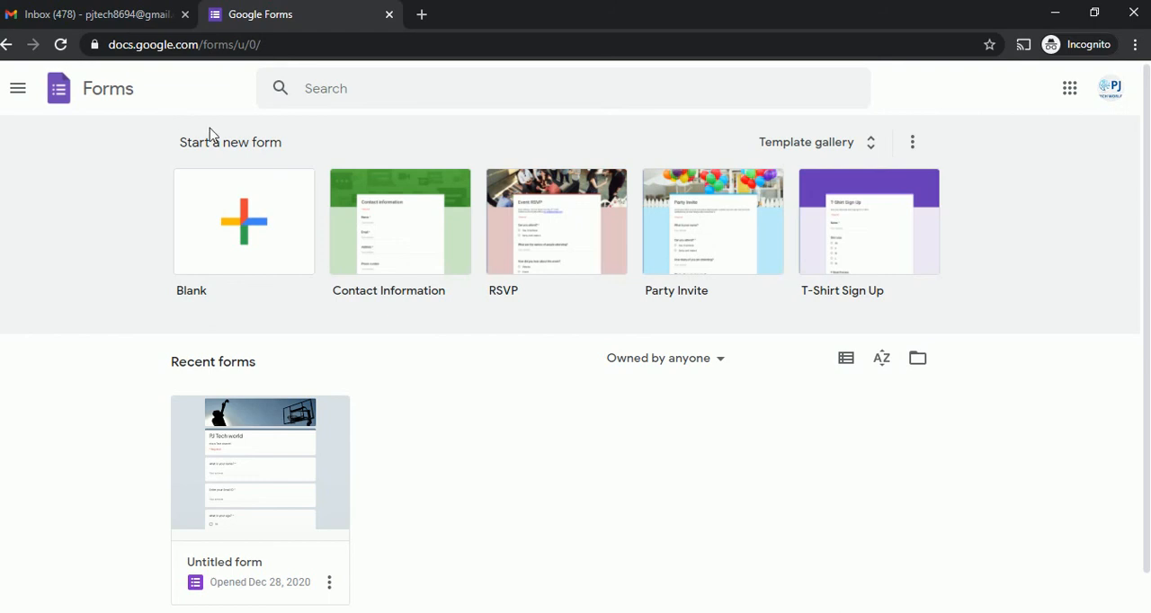
click(247, 240)
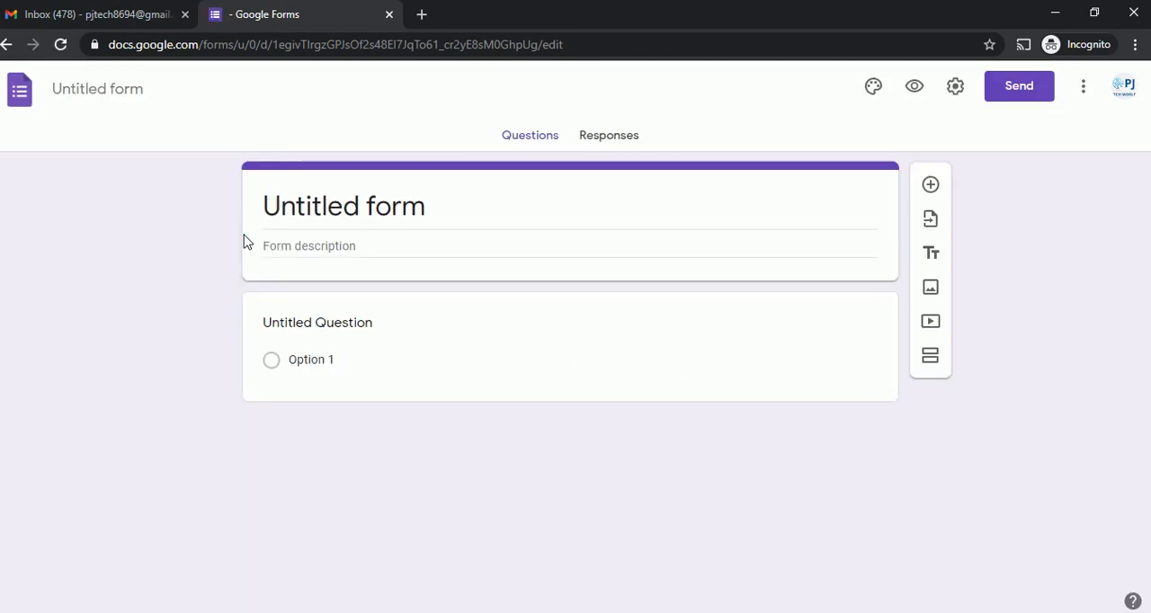
click(462, 382)
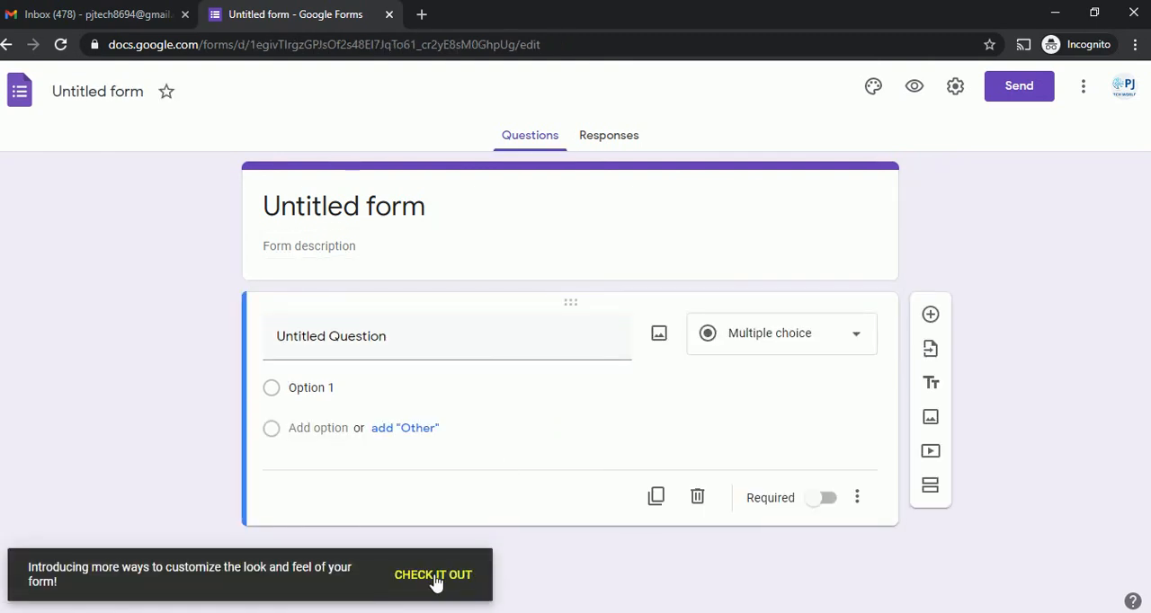
click(433, 576)
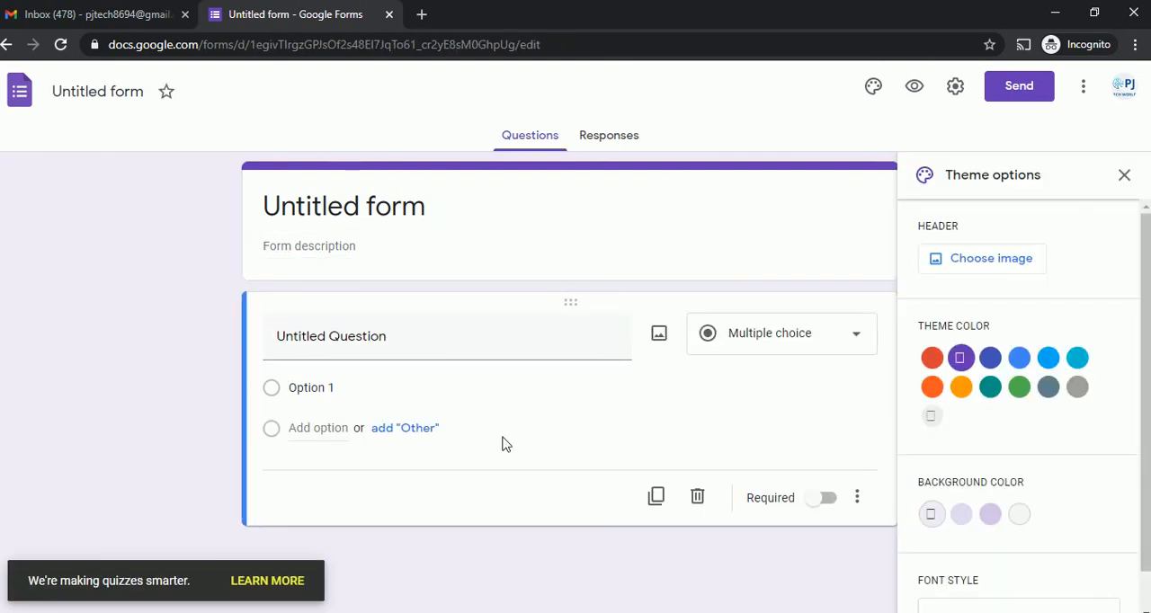
click(1124, 175)
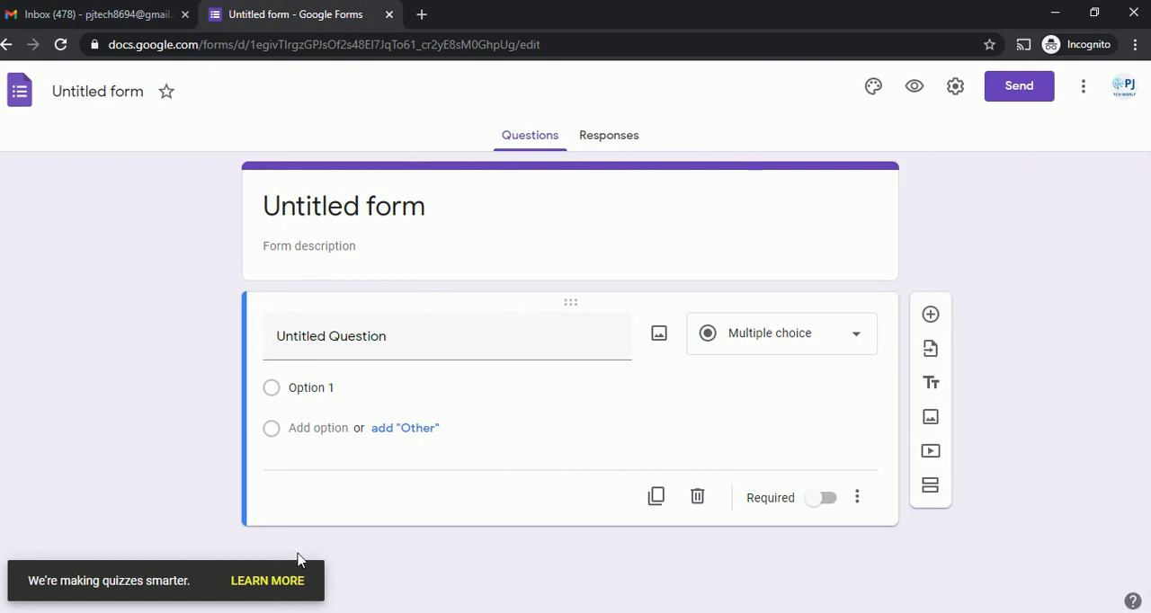
Title the form "PJ Tech world" and give it the description "Tech channel".
click(372, 213)
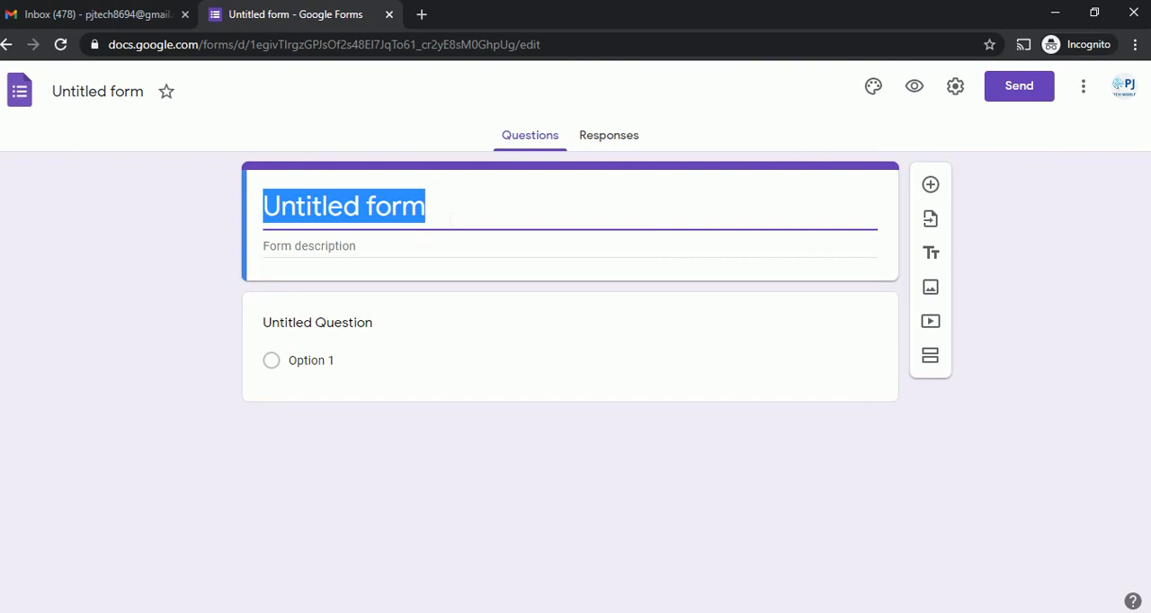
text(PJ Tech wor)
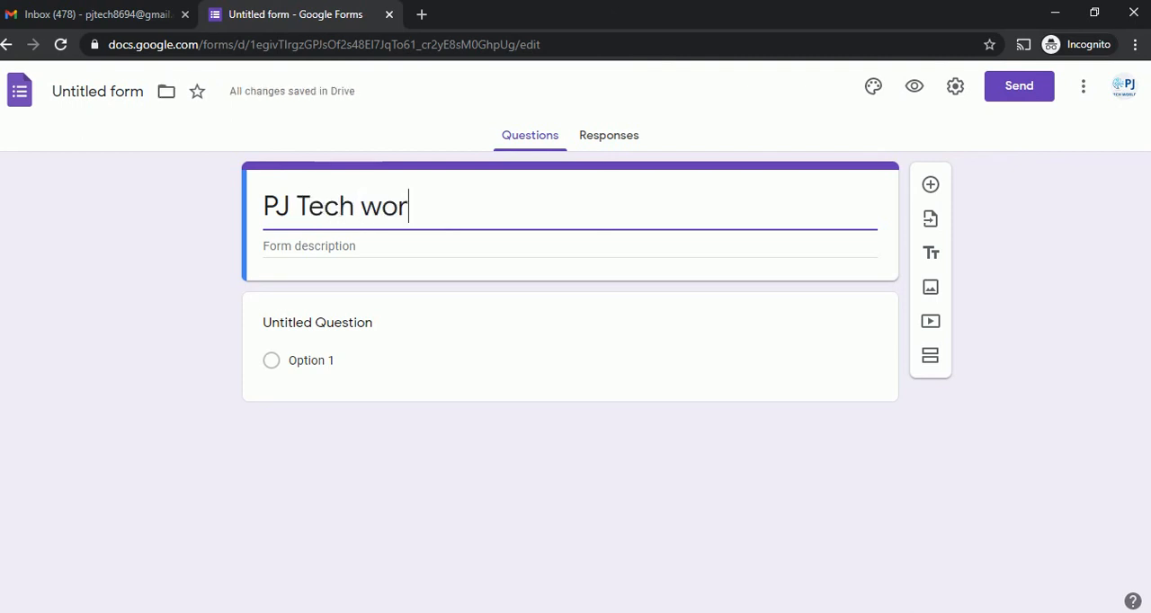
text(ld)
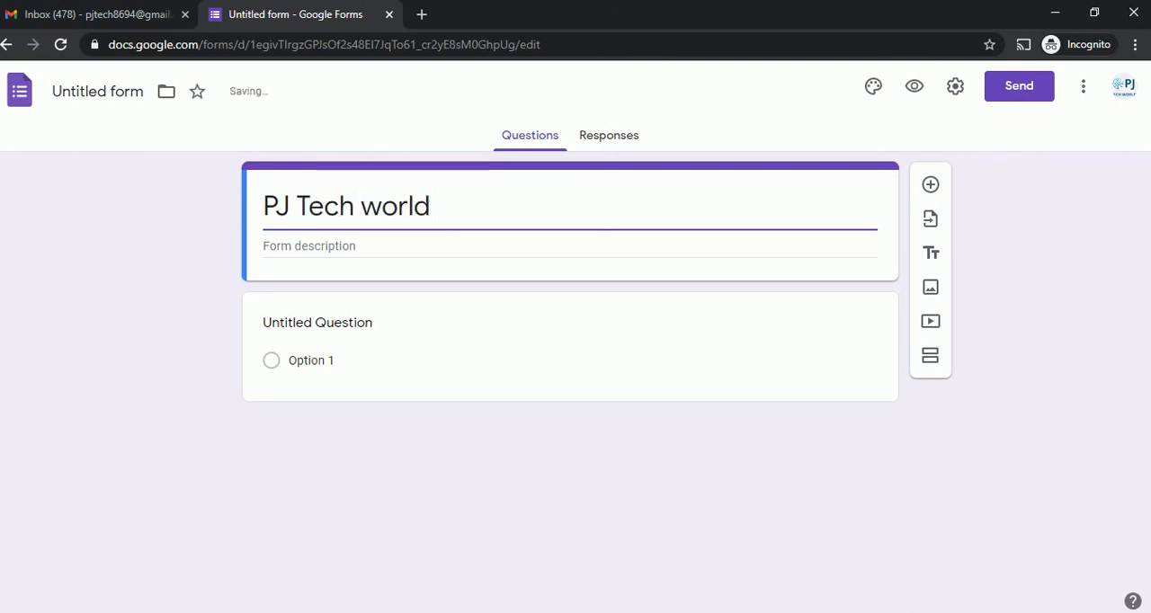
click(264, 247)
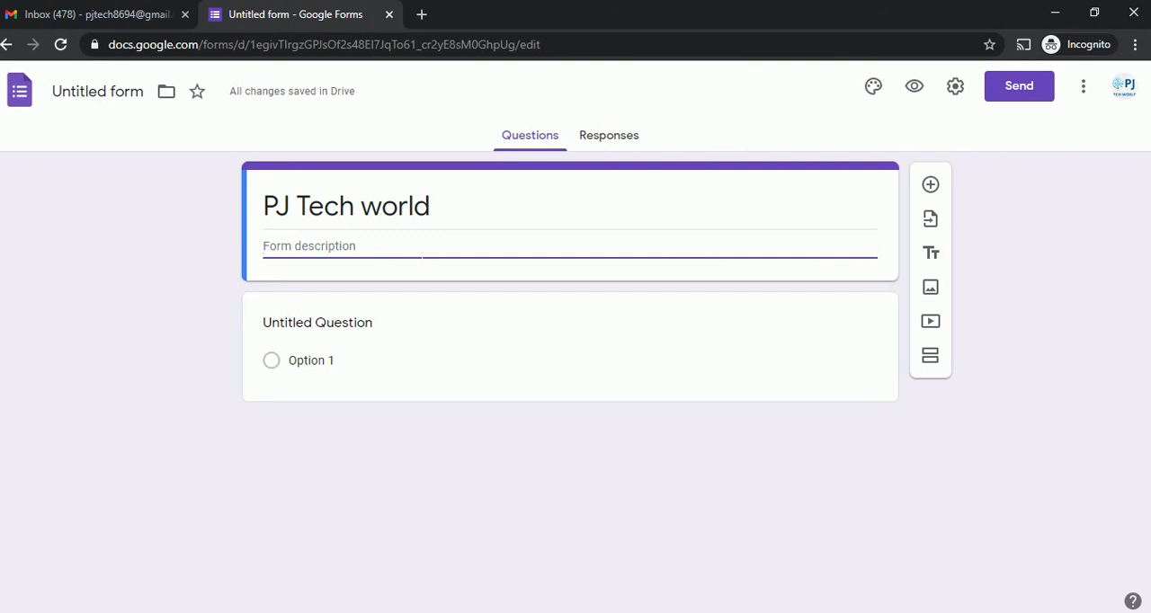
text(Tech channel)
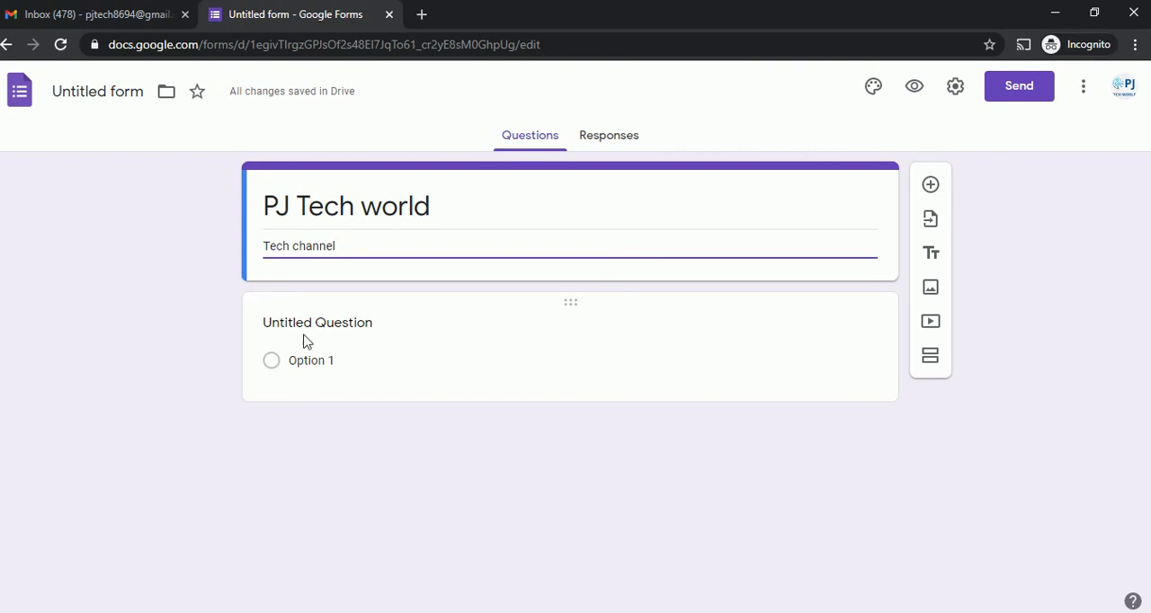
Replace the untitled question's text with "what is your name ?".
click(331, 326)
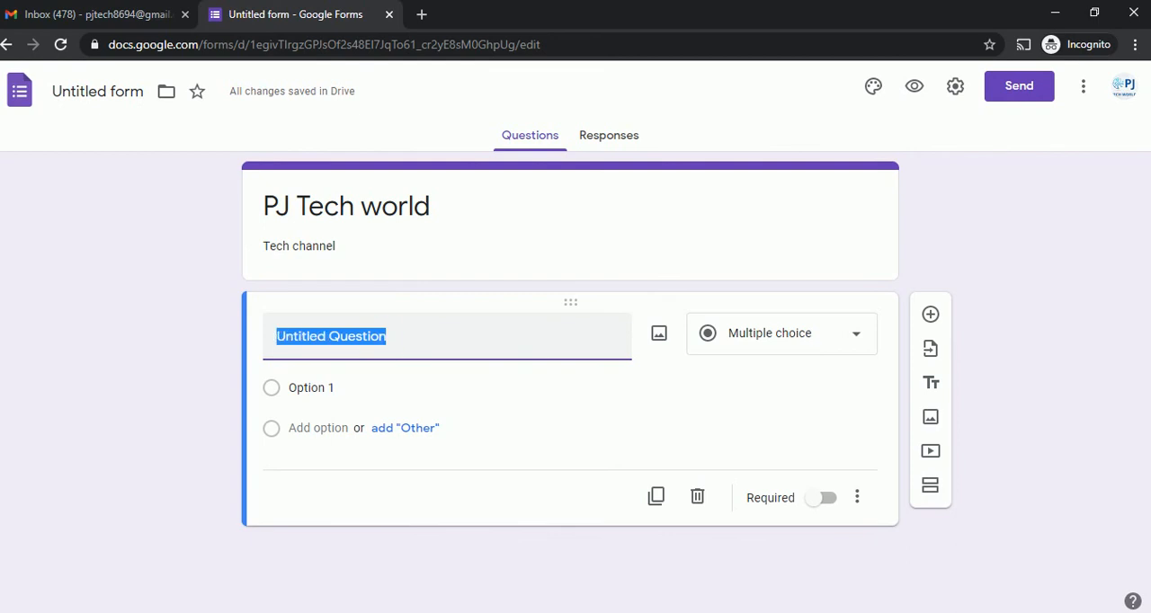
key(BackSpace)
text(what u)
key(BackSpace)
text(is your name)
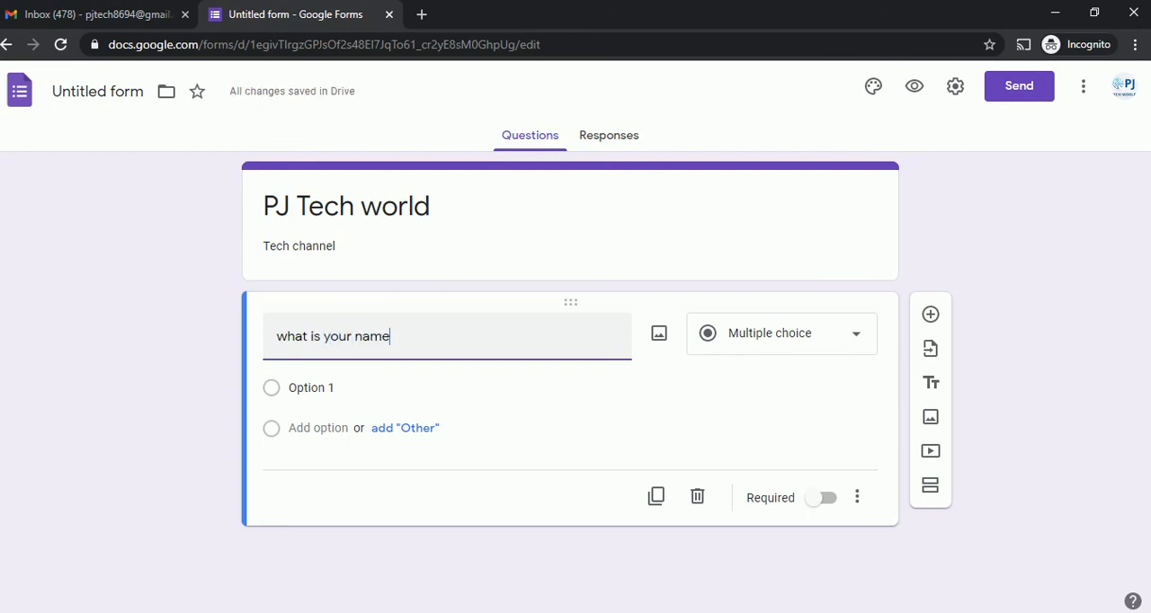
text( ?)
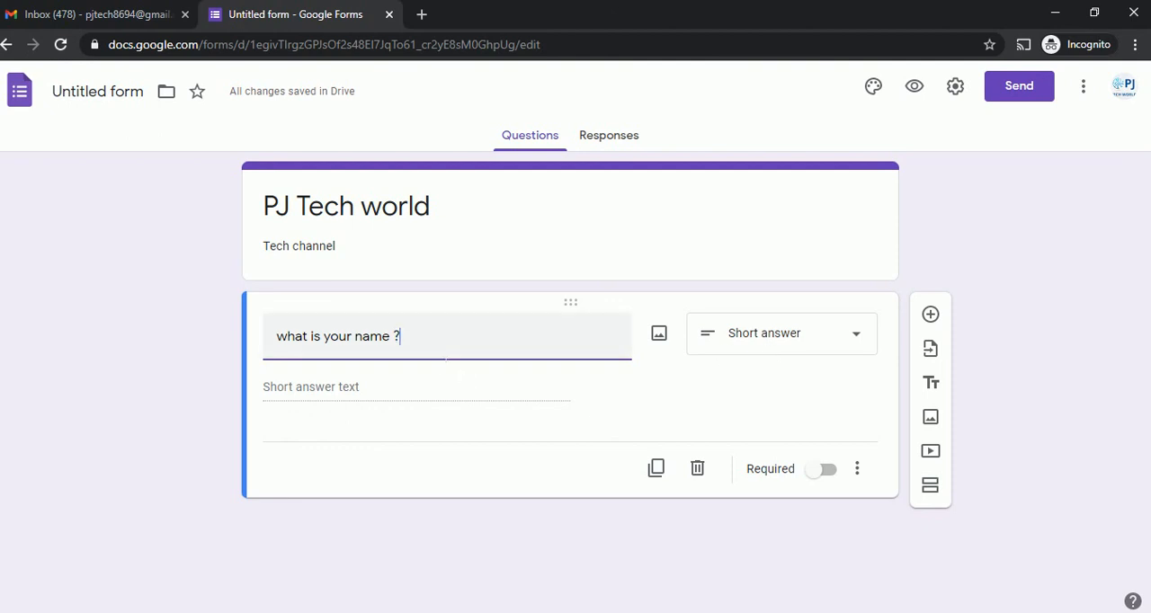
Set the name question's type to Short answer and make it required.
click(770, 334)
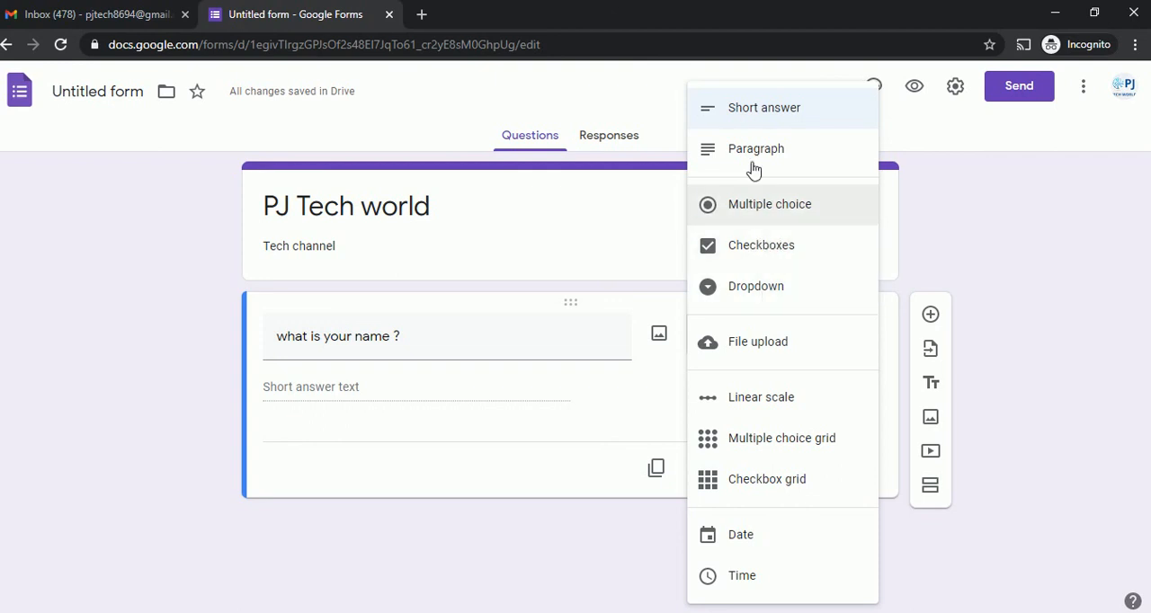
click(765, 116)
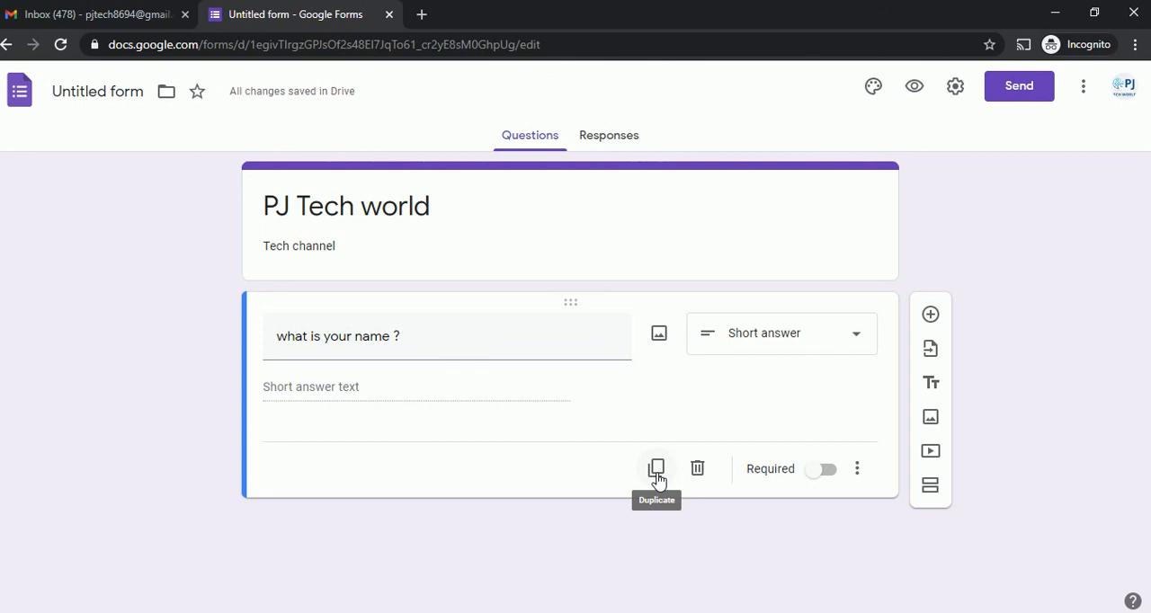
click(820, 477)
Add a second question below the name question with the text "what is your age?".
click(931, 317)
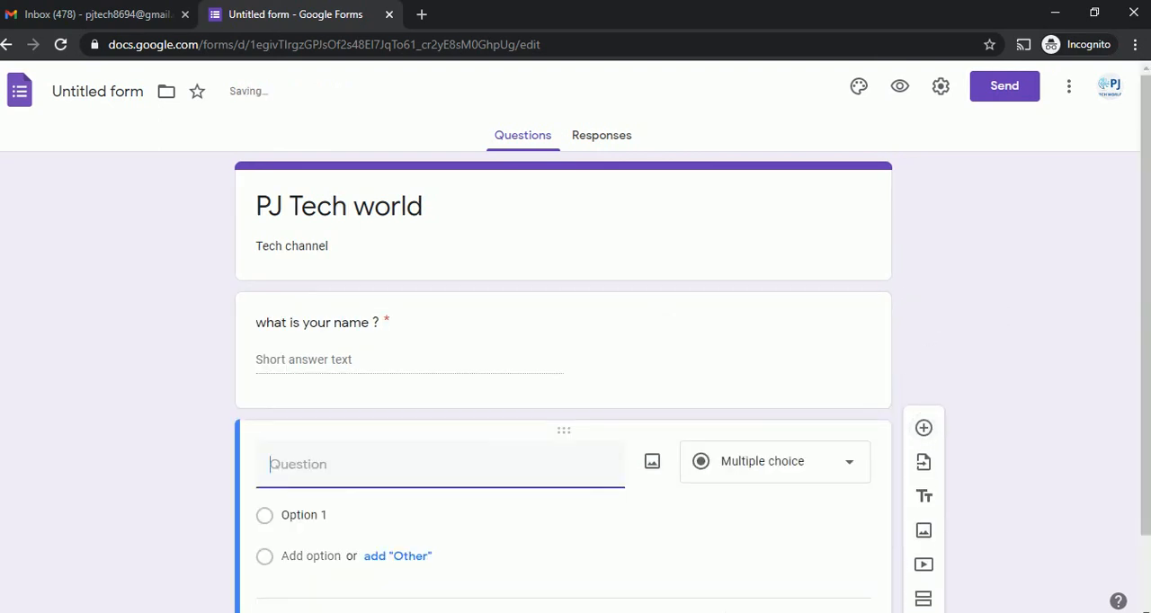
drag(1145, 231, 1149, 308)
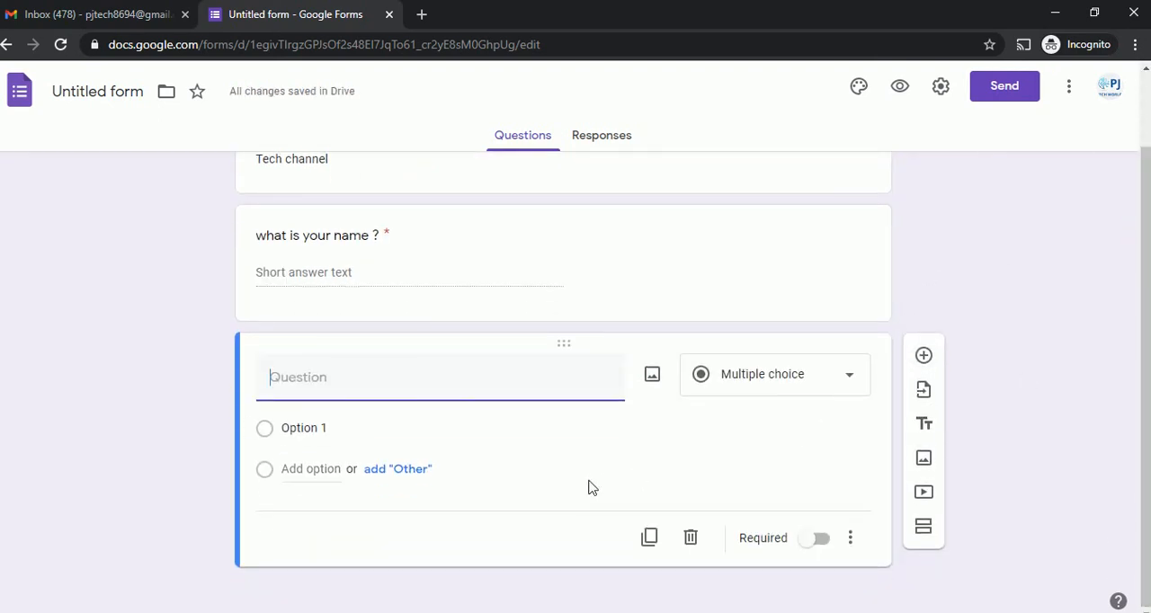
text(what )
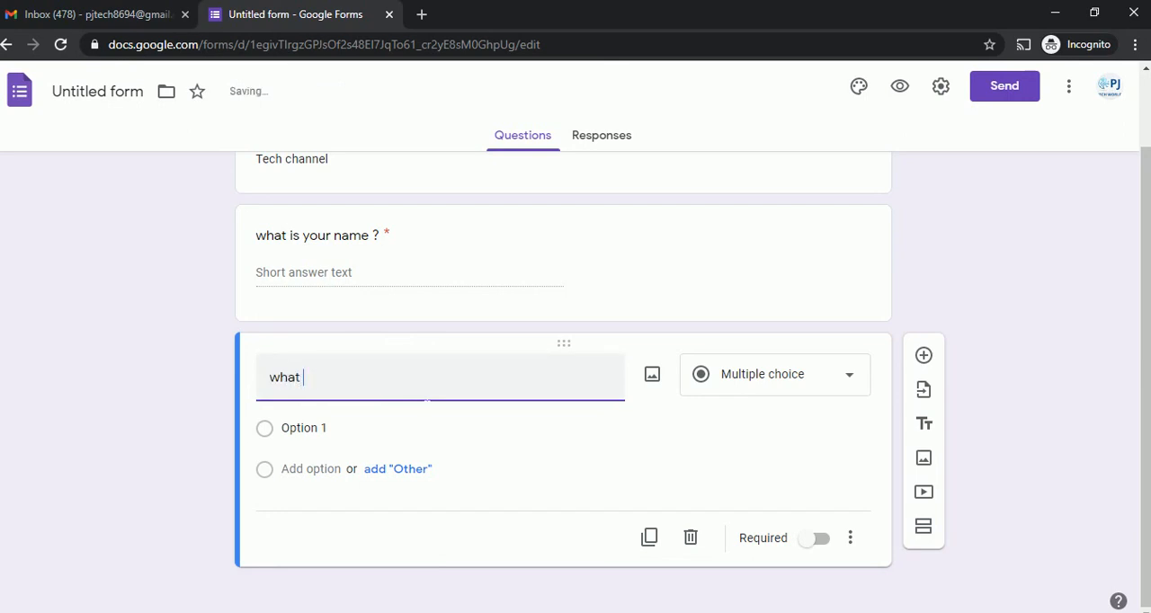
text(is y)
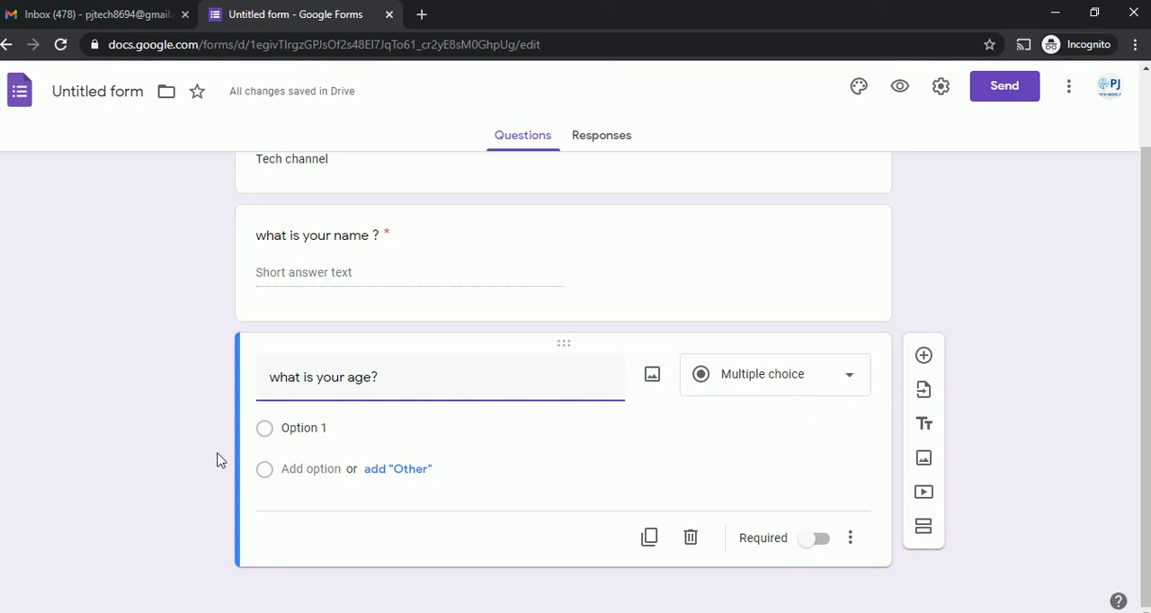
Set the age question's first option to 10 and add an "Other" choice.
click(270, 436)
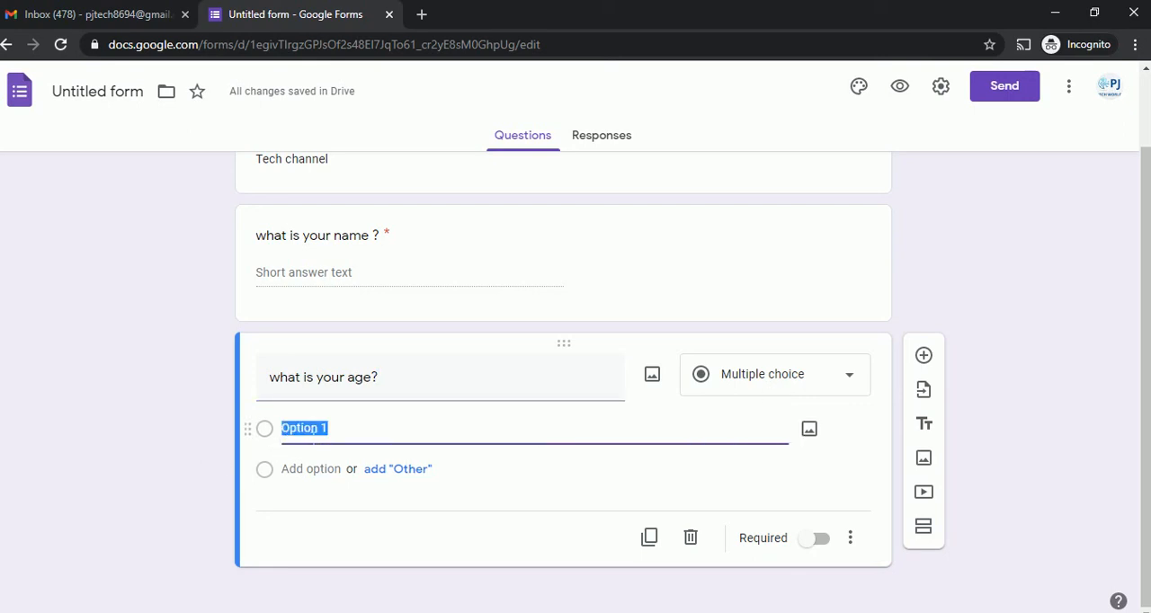
drag(272, 436, 308, 436)
key(BackSpace)
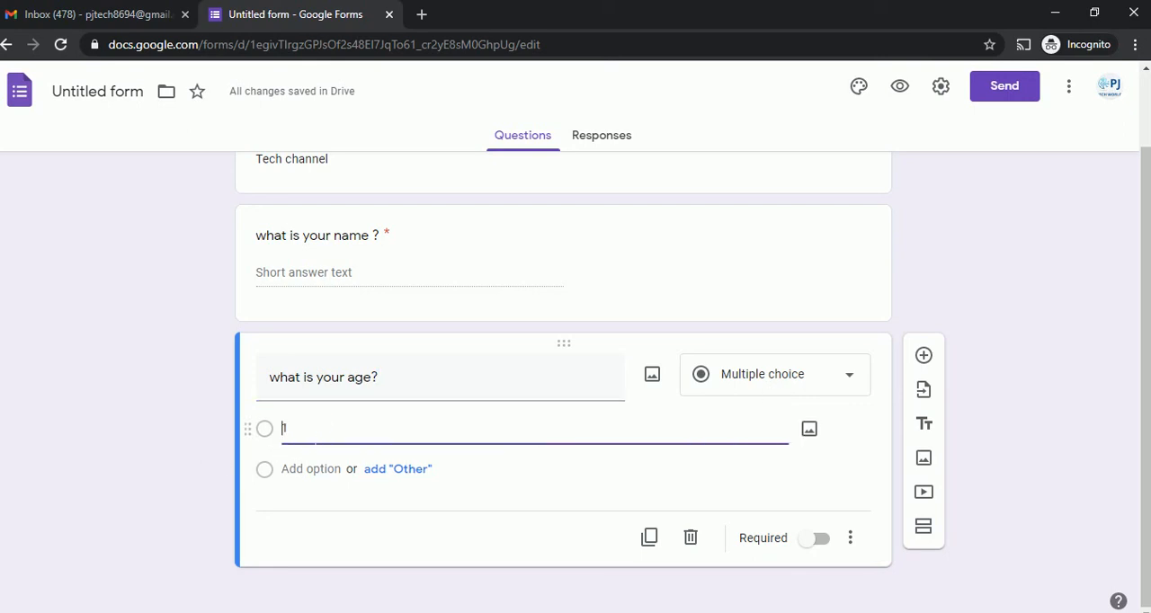
text(o)
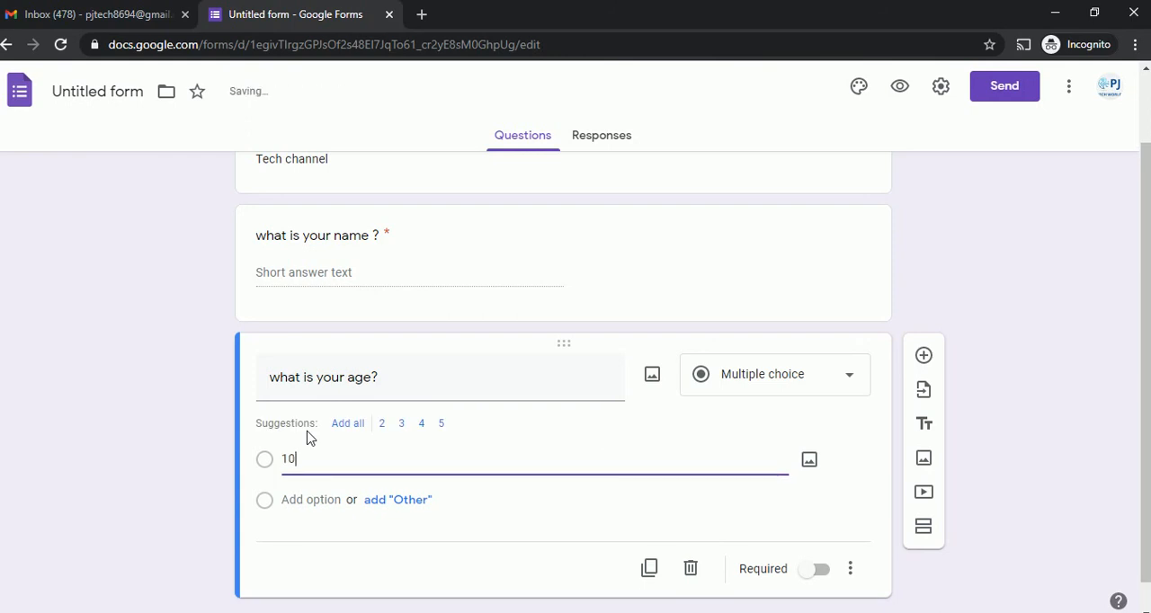
click(265, 506)
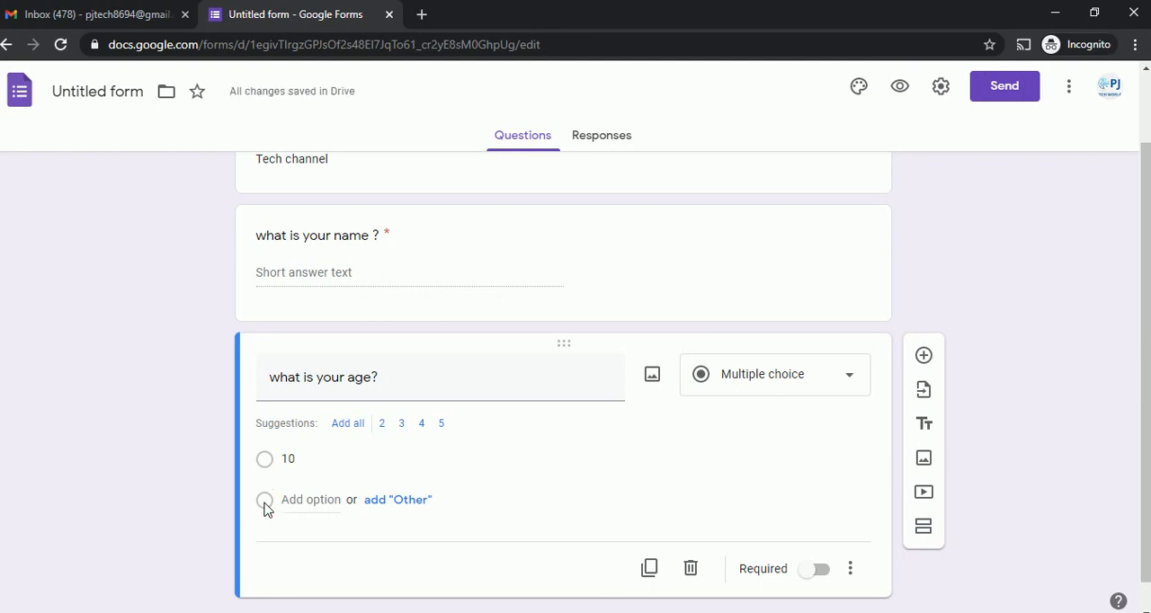
click(378, 501)
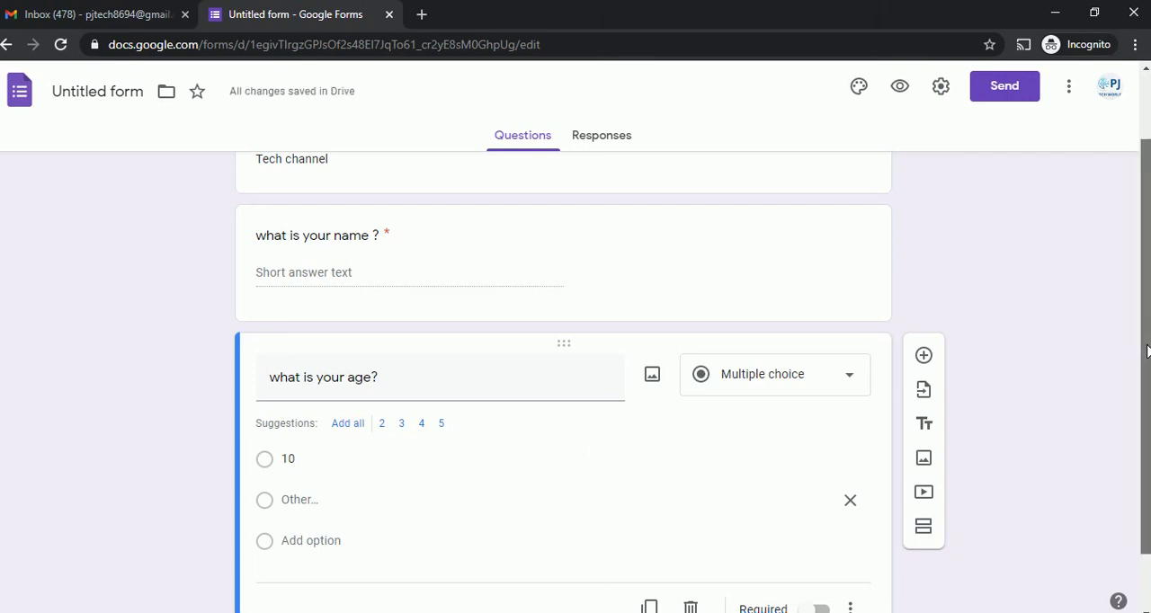
Add the options 20 and 30 to the age question.
scroll(1144, 349, down, 1)
click(315, 481)
text(20)
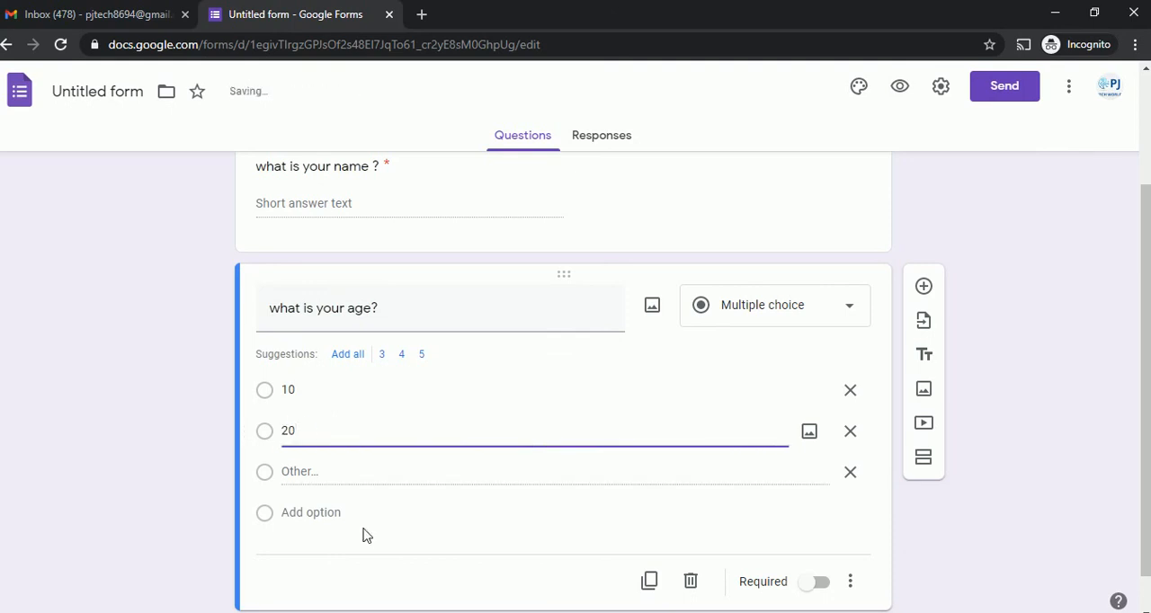
click(311, 513)
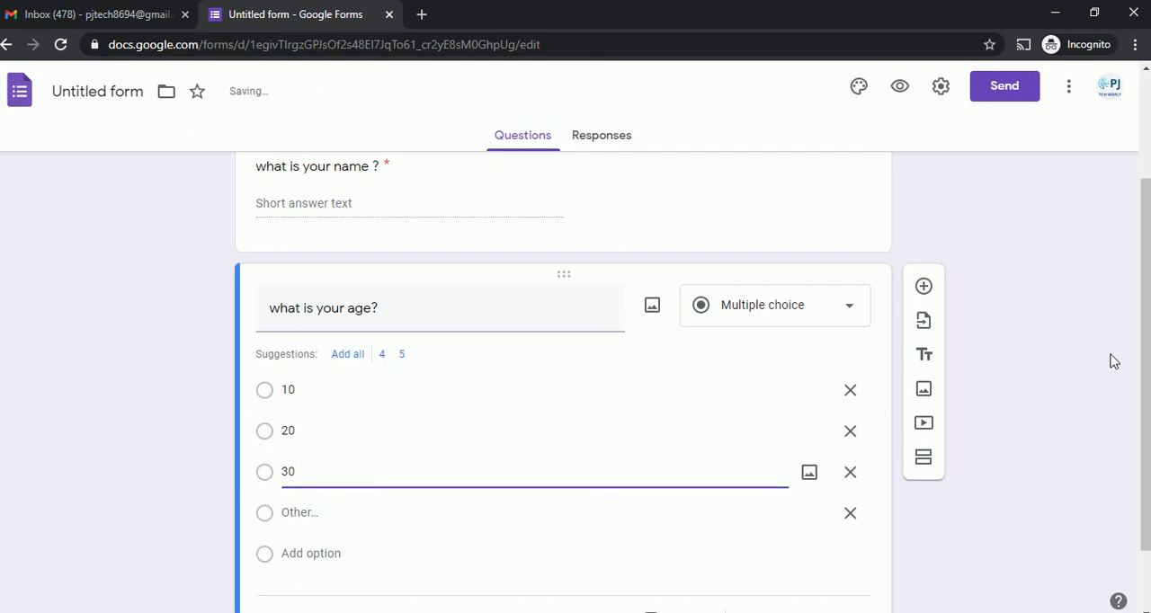
drag(1143, 360, 1143, 377)
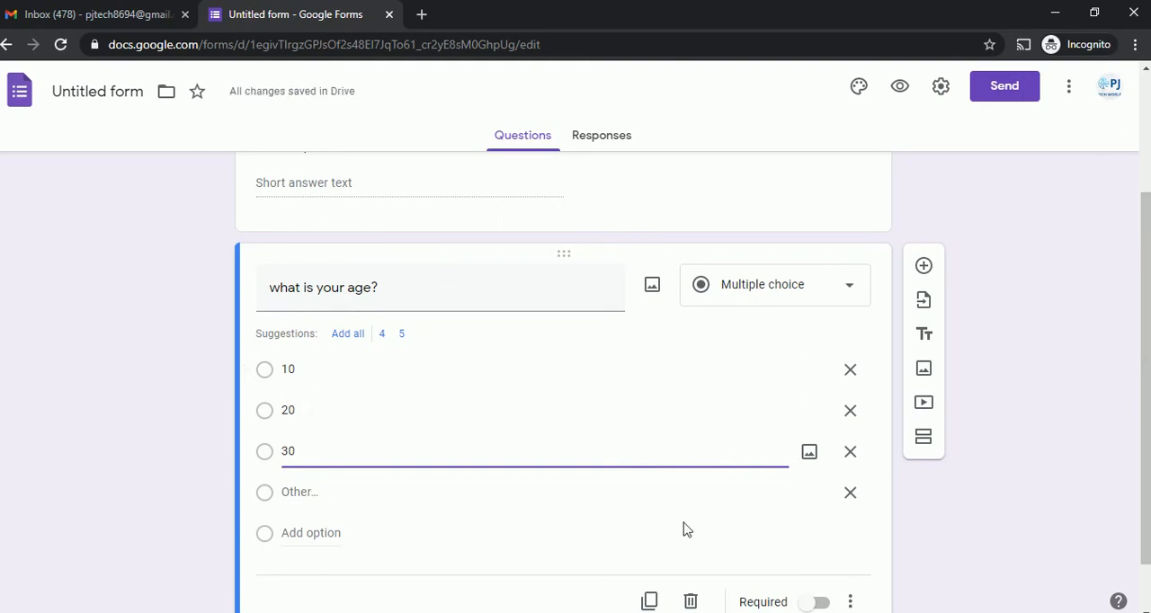
Make the "what is your age?" question required.
drag(1145, 369, 1148, 426)
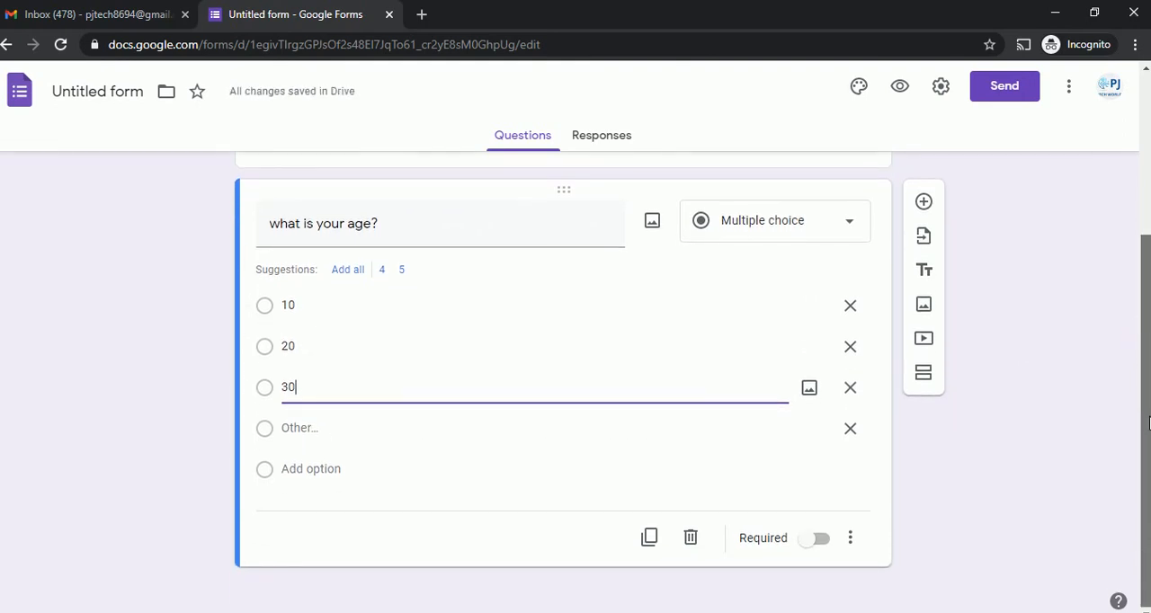
click(816, 542)
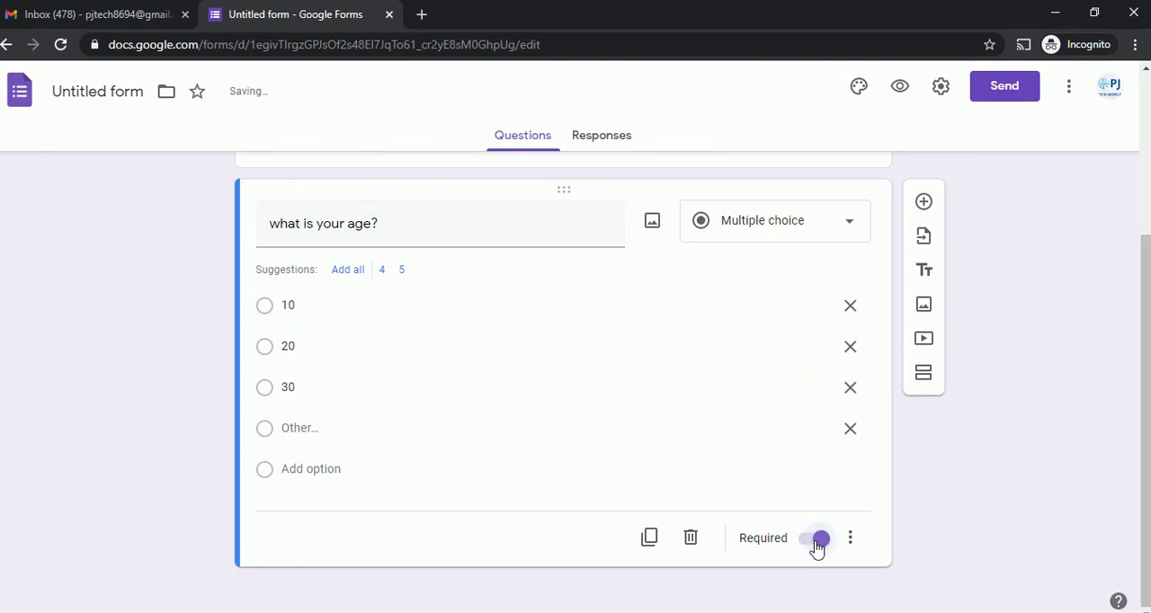
Preview the form as respondents see it, and close the preview.
drag(1148, 411, 1146, 383)
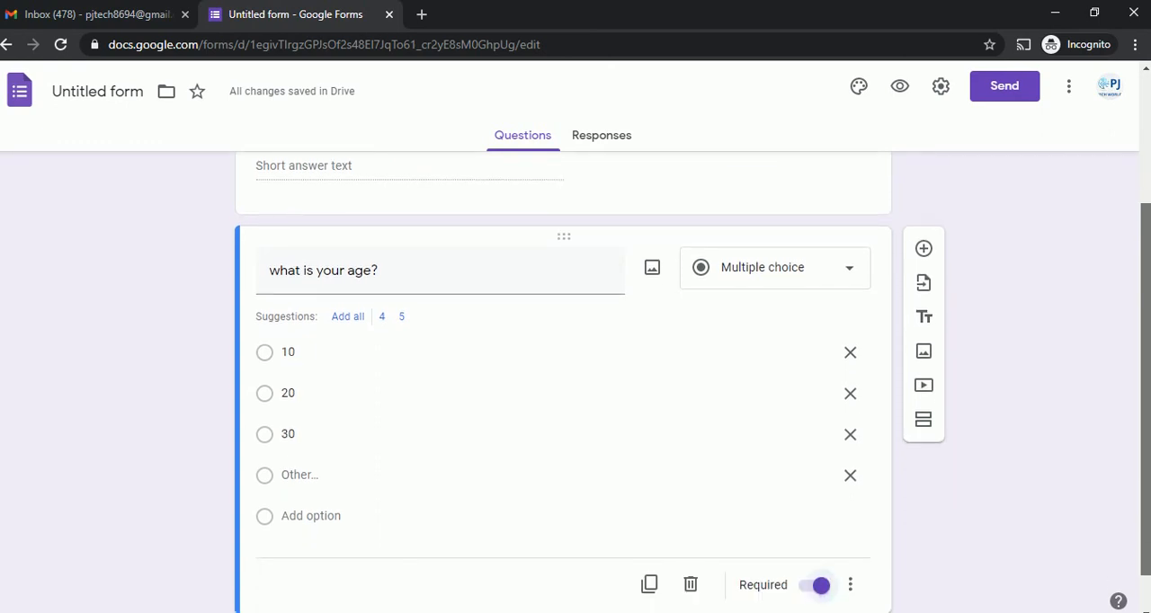
drag(1146, 383, 1115, 192)
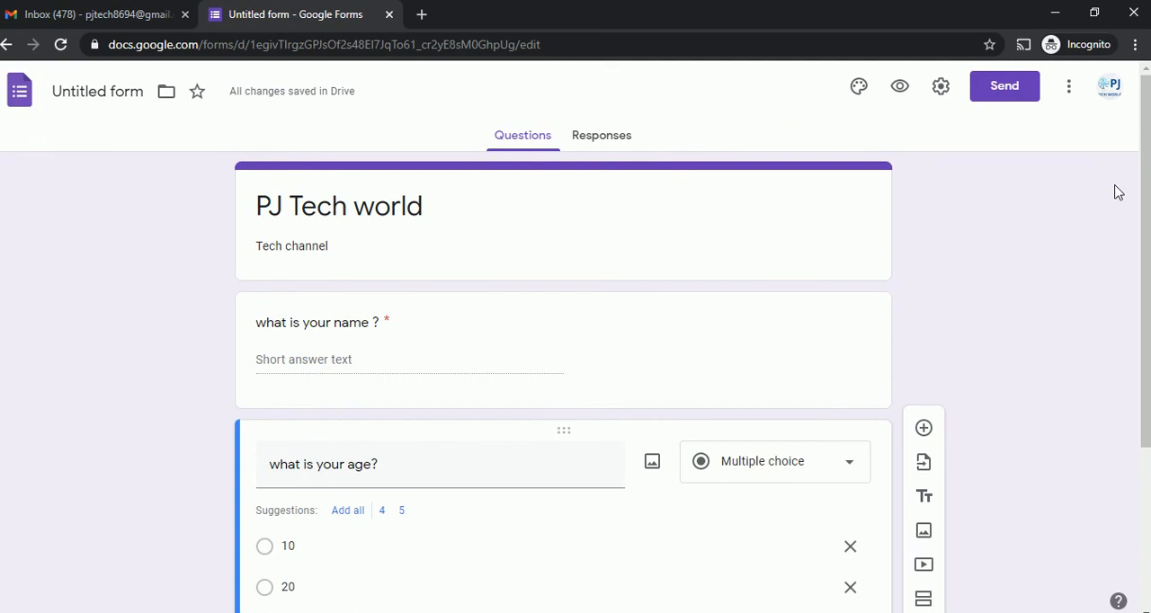
mouse_move(1145, 214)
mouse_down()
mouse_move(1146, 251)
mouse_move(1141, 208)
mouse_up()
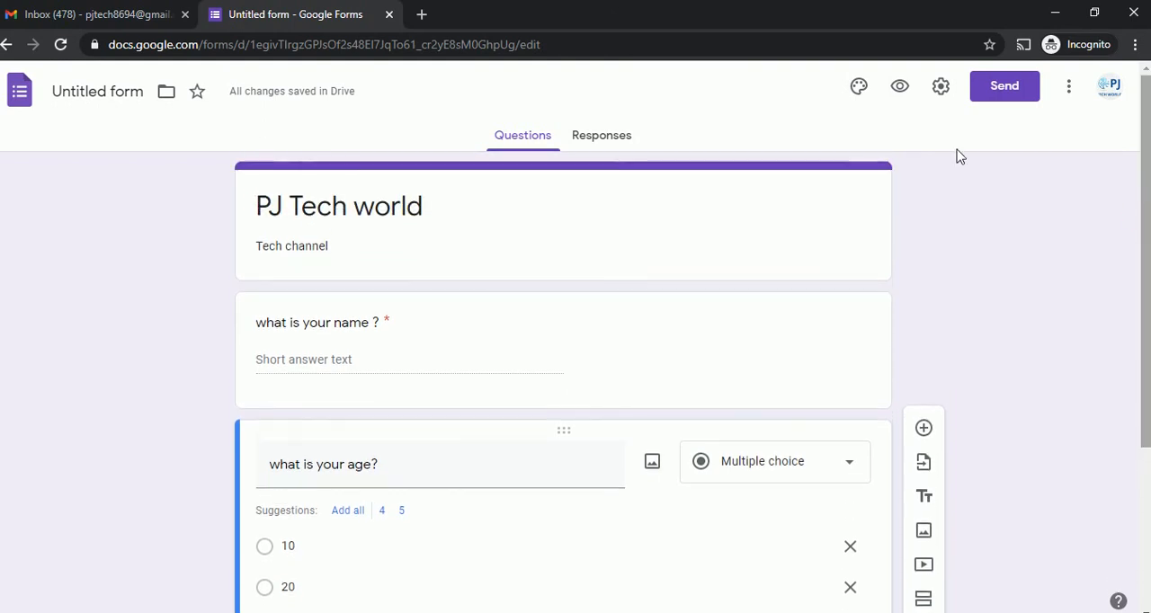
click(900, 91)
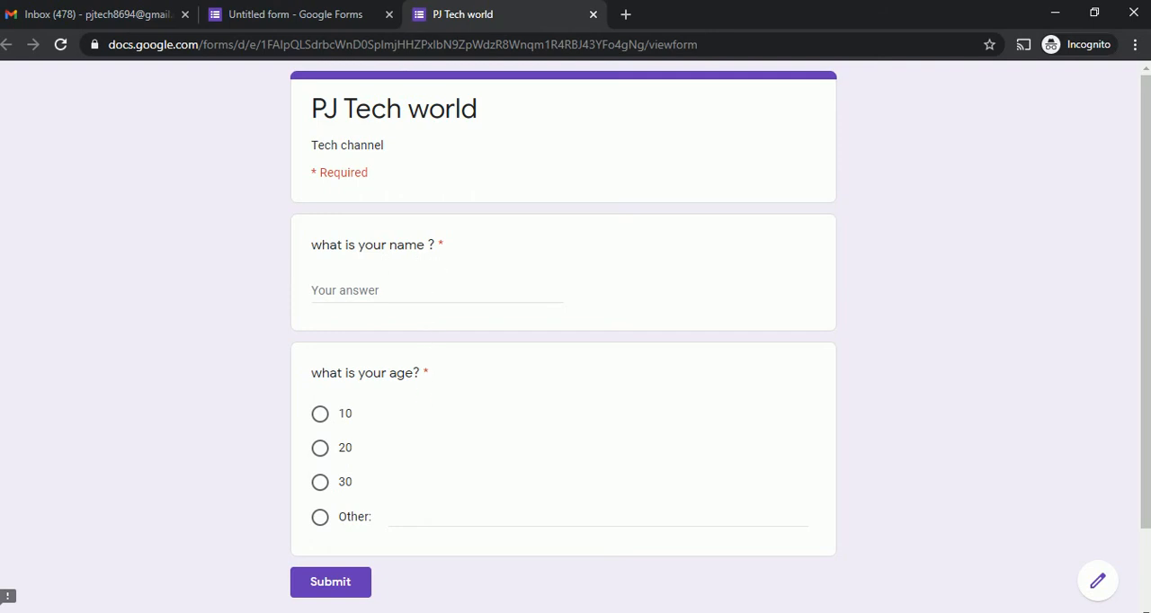
click(594, 14)
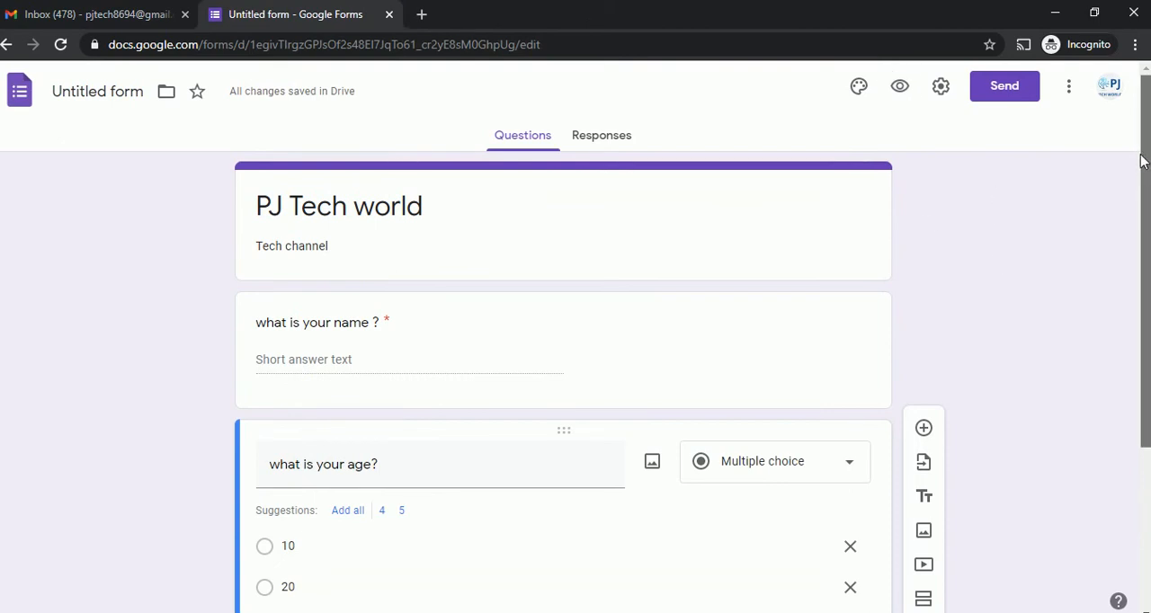
Insert the basketball silhouette picture from the Work and School themes as the form's header image.
click(859, 88)
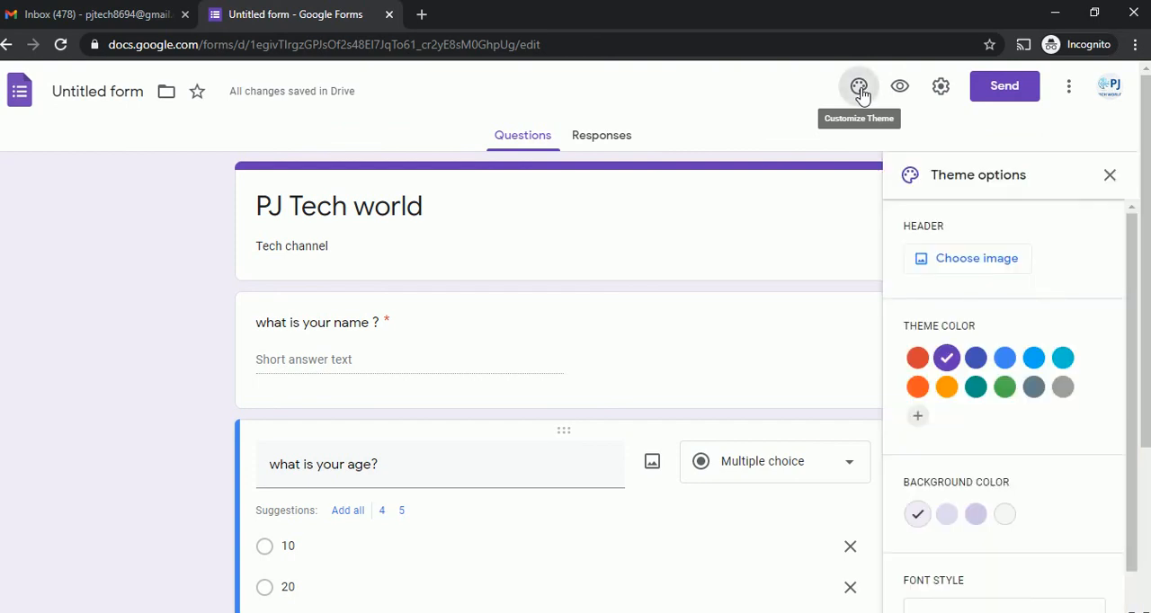
click(972, 259)
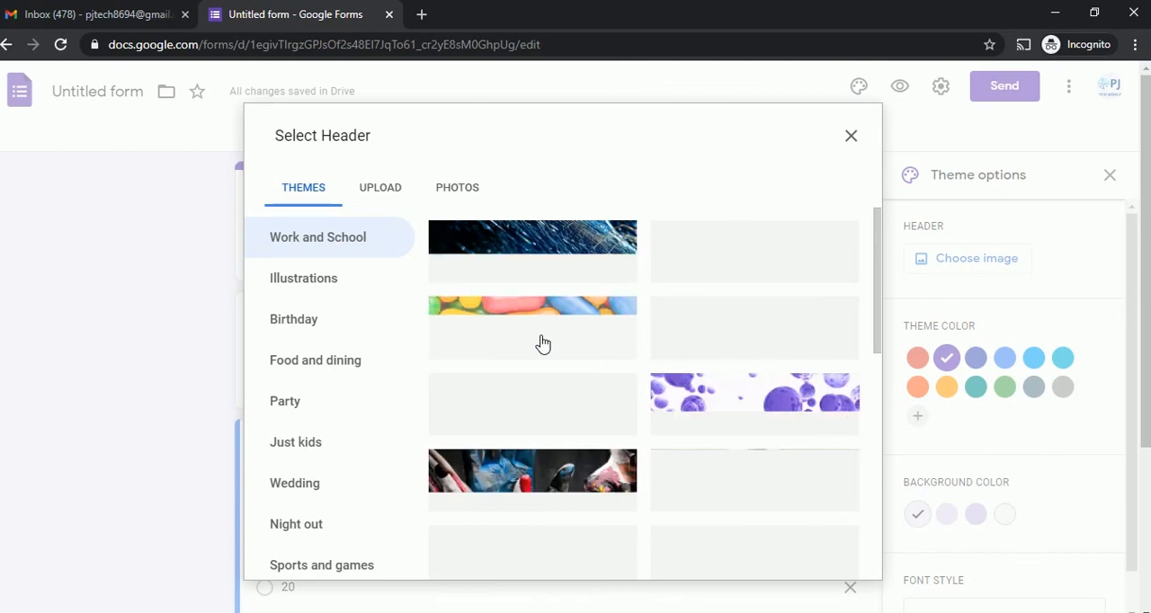
click(384, 190)
click(309, 192)
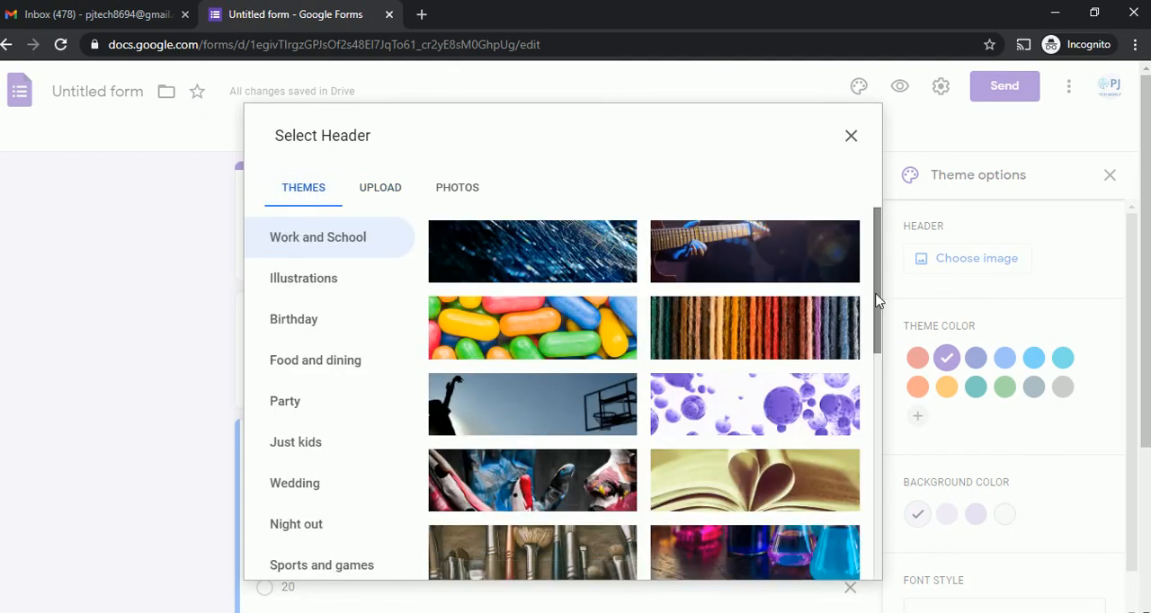
mouse_move(879, 303)
mouse_down()
mouse_move(880, 379)
mouse_move(879, 312)
mouse_up()
click(492, 376)
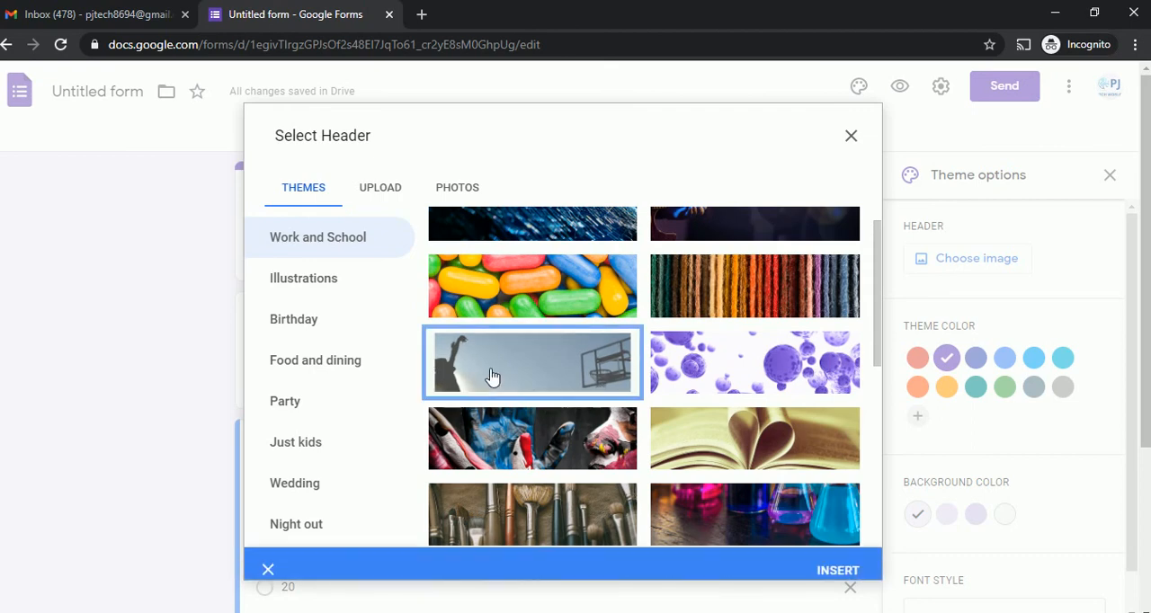
click(839, 559)
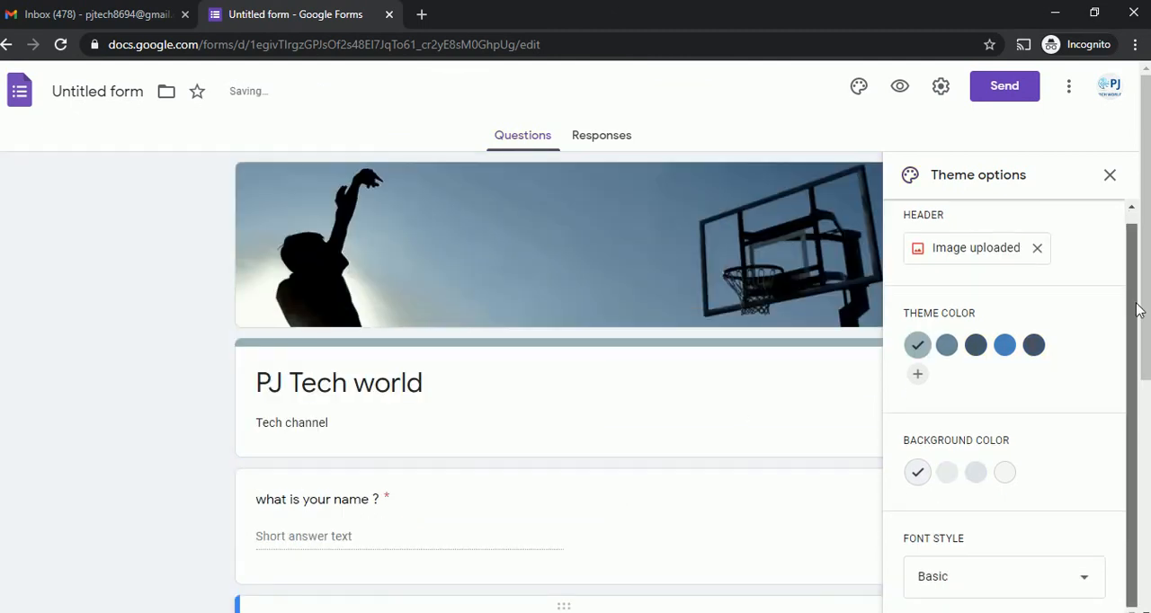
Set the form's theme color to #6e899f and its background color to the third, darker blue-grey shade.
scroll(1136, 292, down, 1)
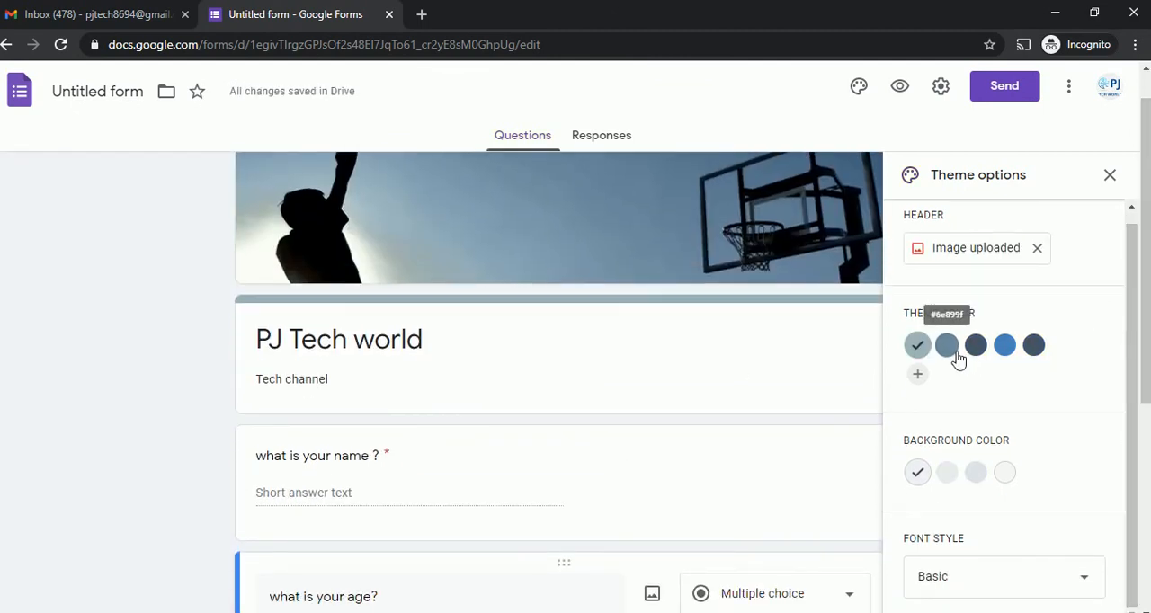
click(951, 351)
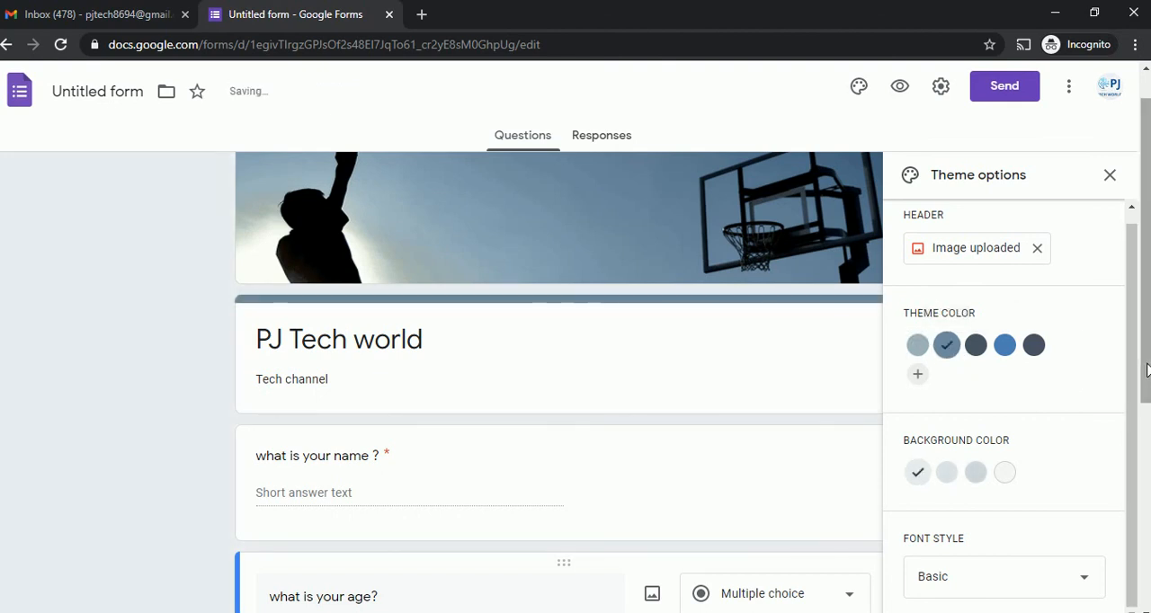
scroll(1145, 373, down, 2)
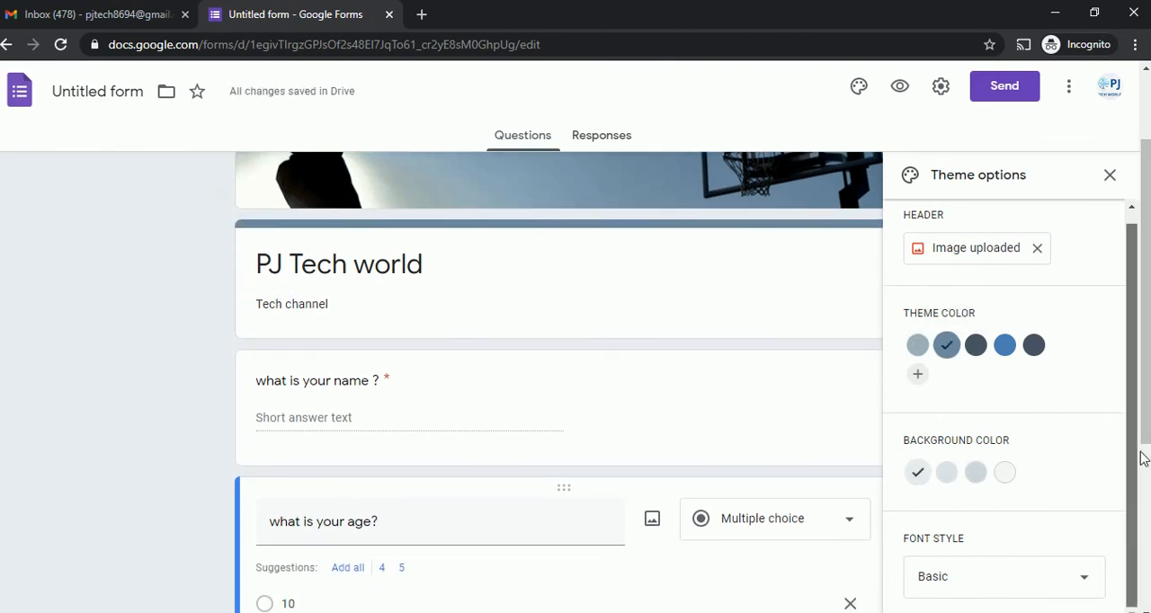
click(976, 474)
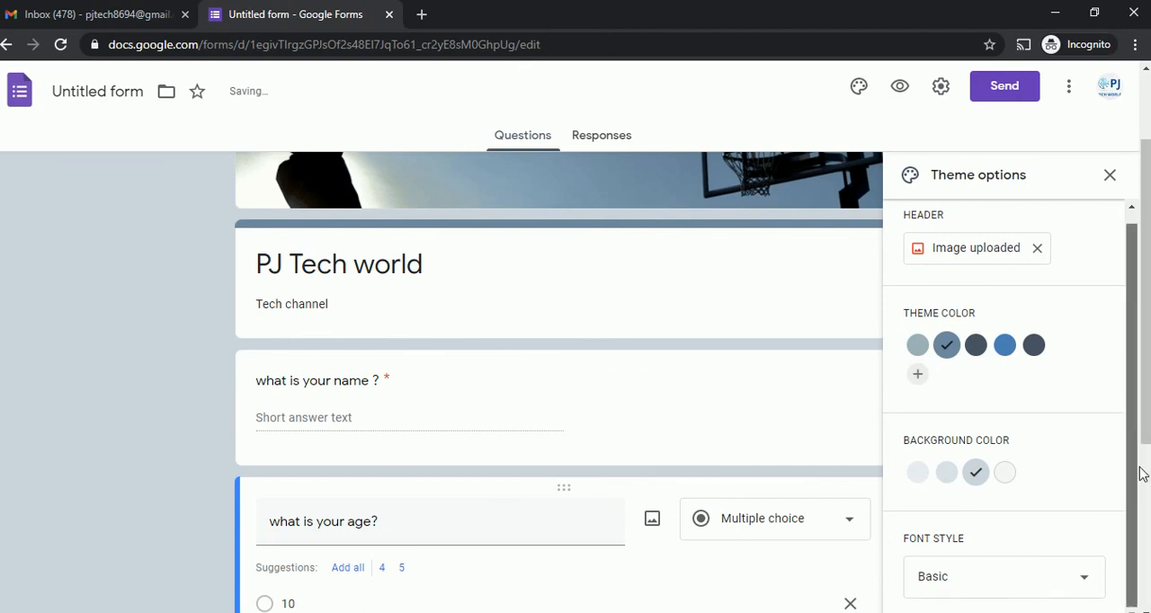
Look through the available font styles without changing the font, and close the theme options.
click(1000, 576)
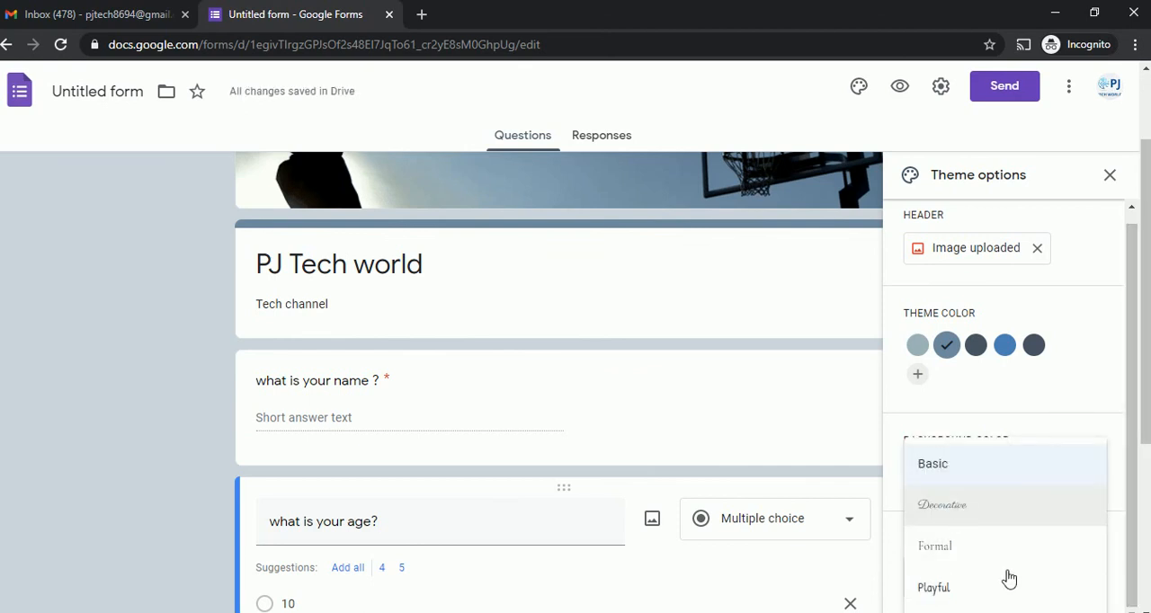
click(1135, 472)
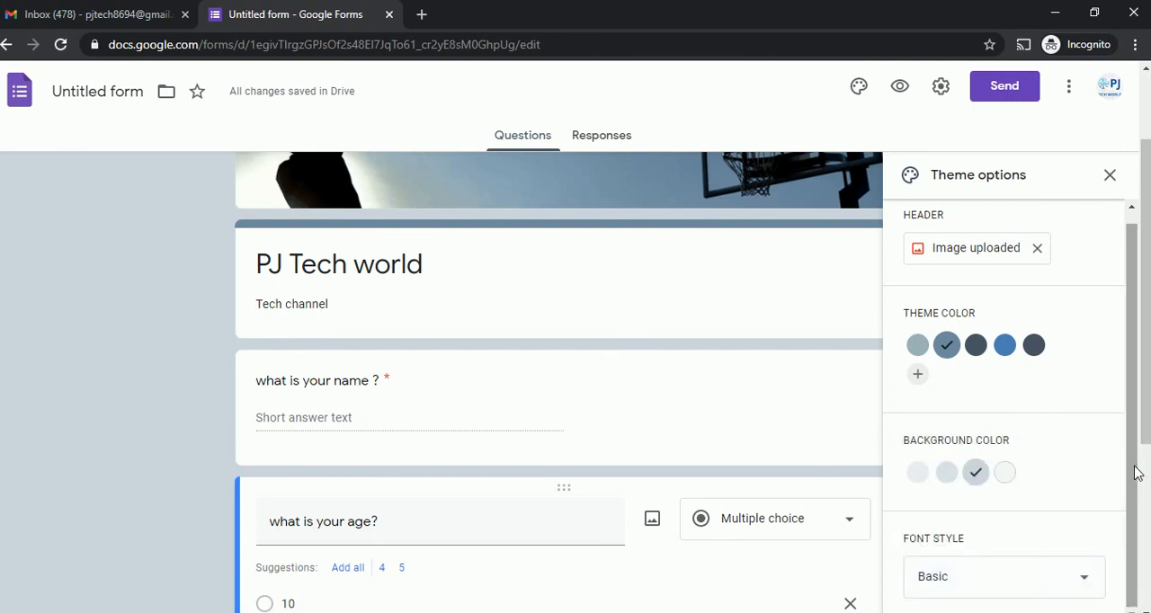
click(1131, 366)
drag(1131, 367, 1122, 230)
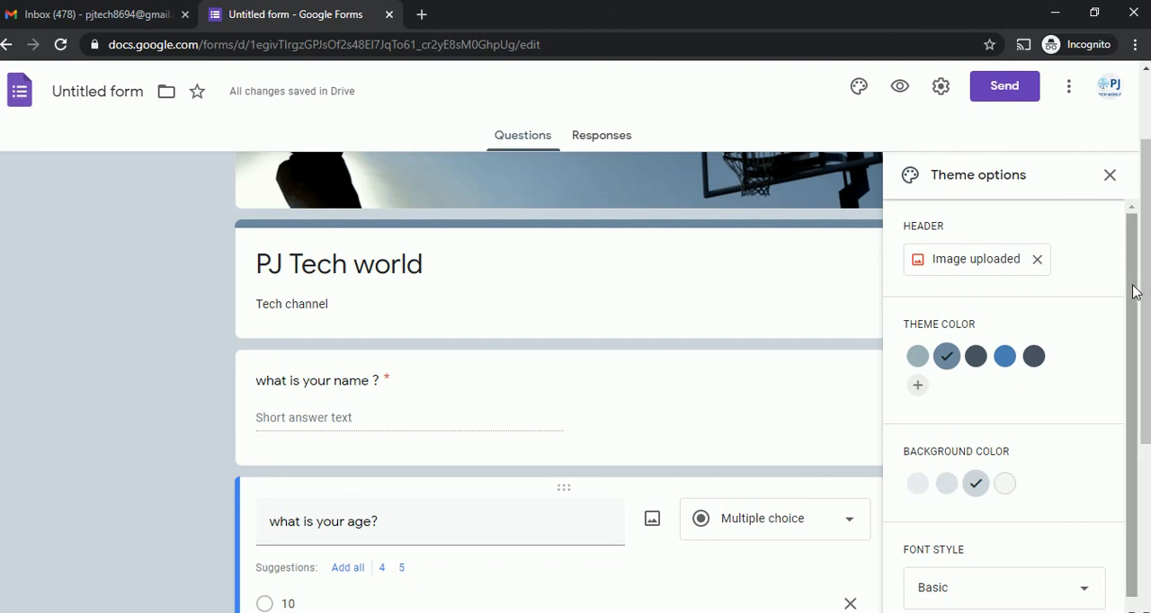
click(1112, 177)
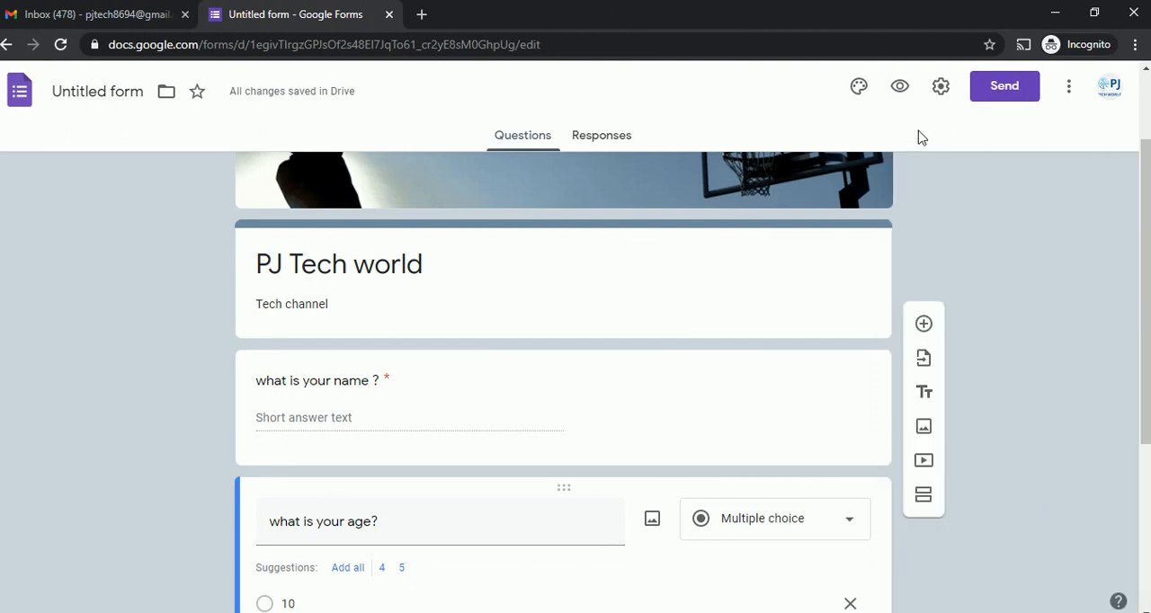
Preview the themed form, examine the header image and both questions, and close the preview.
click(899, 87)
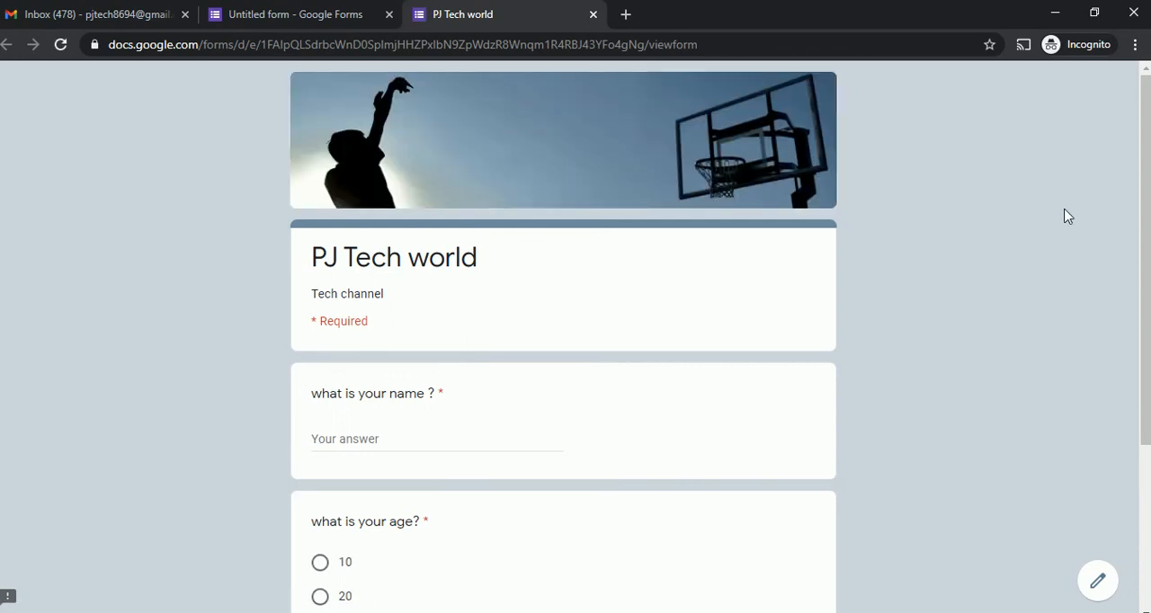
scroll(1147, 220, down, 1)
scroll(1147, 221, up, 1)
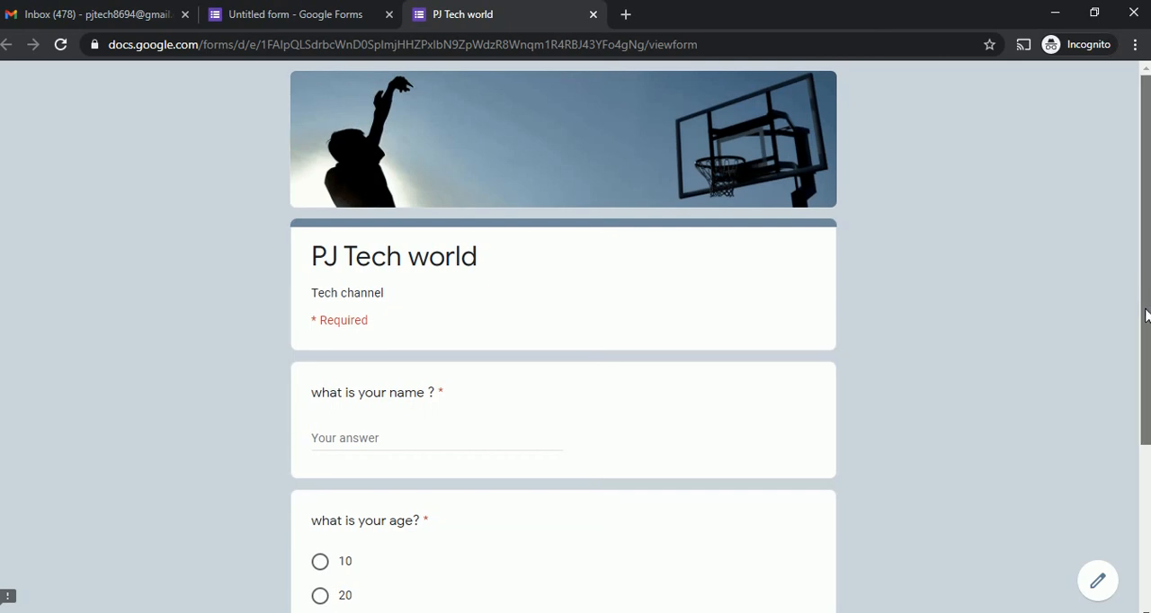
scroll(1148, 297, down, 2)
scroll(1148, 269, up, 3)
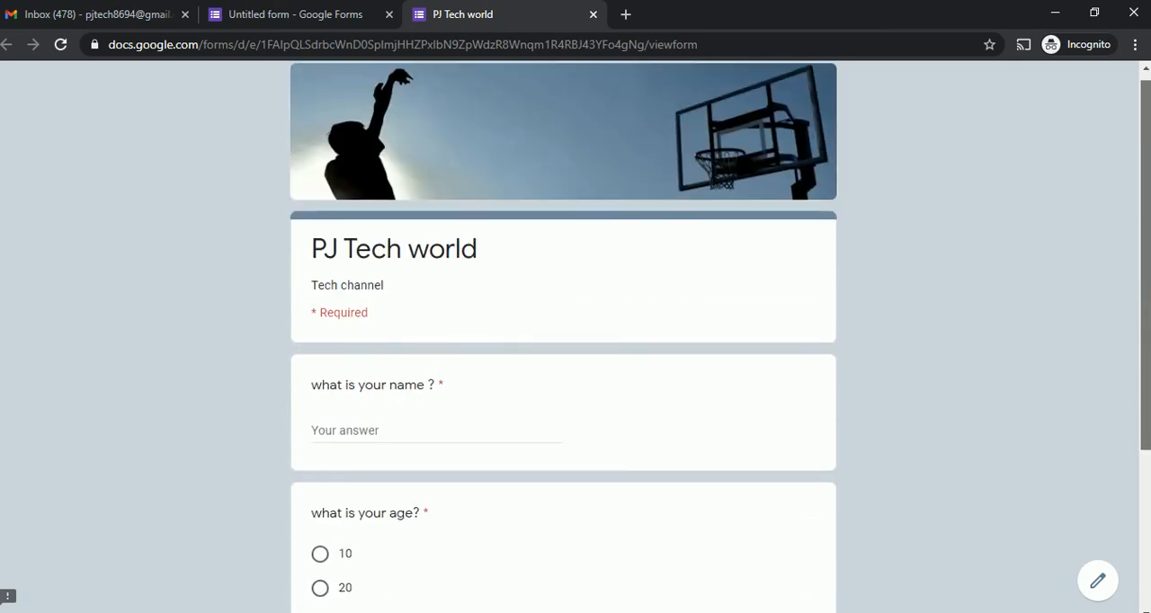
scroll(1146, 269, down, 1)
scroll(1148, 316, down, 1)
scroll(1147, 306, up, 1)
scroll(1148, 297, down, 2)
scroll(1147, 288, up, 3)
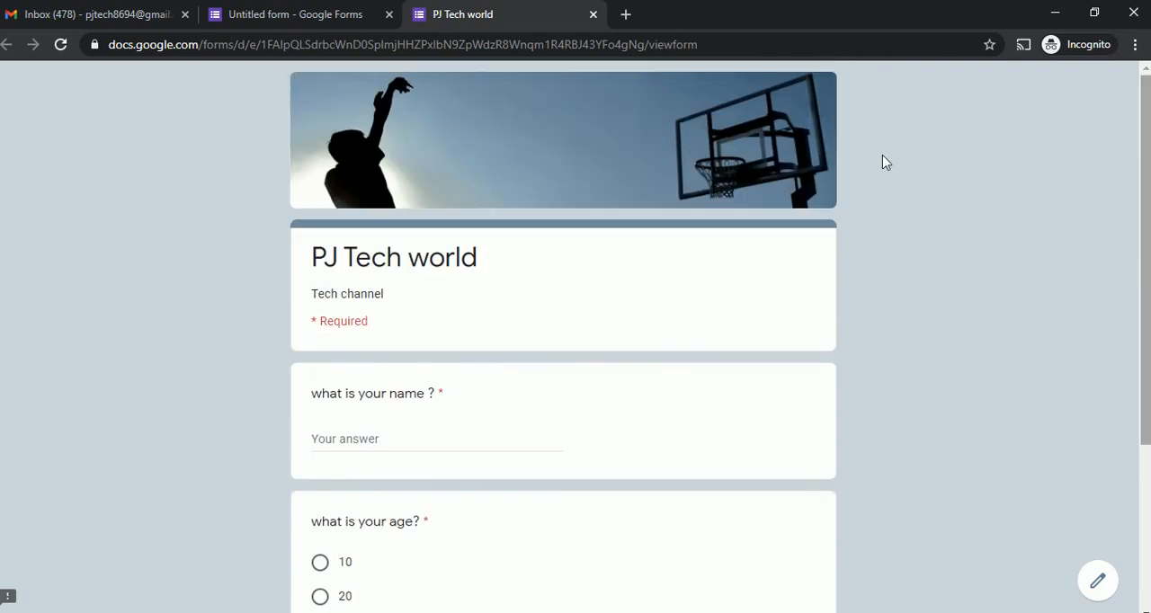
click(593, 15)
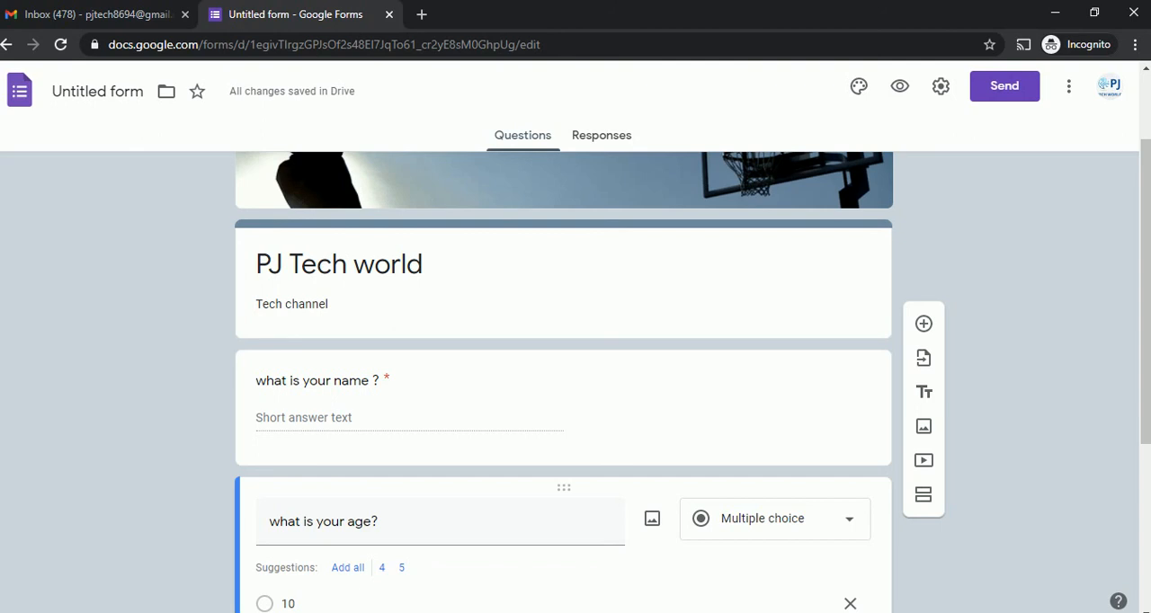
Open the form's sending options and examine the link and email methods, including the email recipient field.
scroll(1144, 215, up, 2)
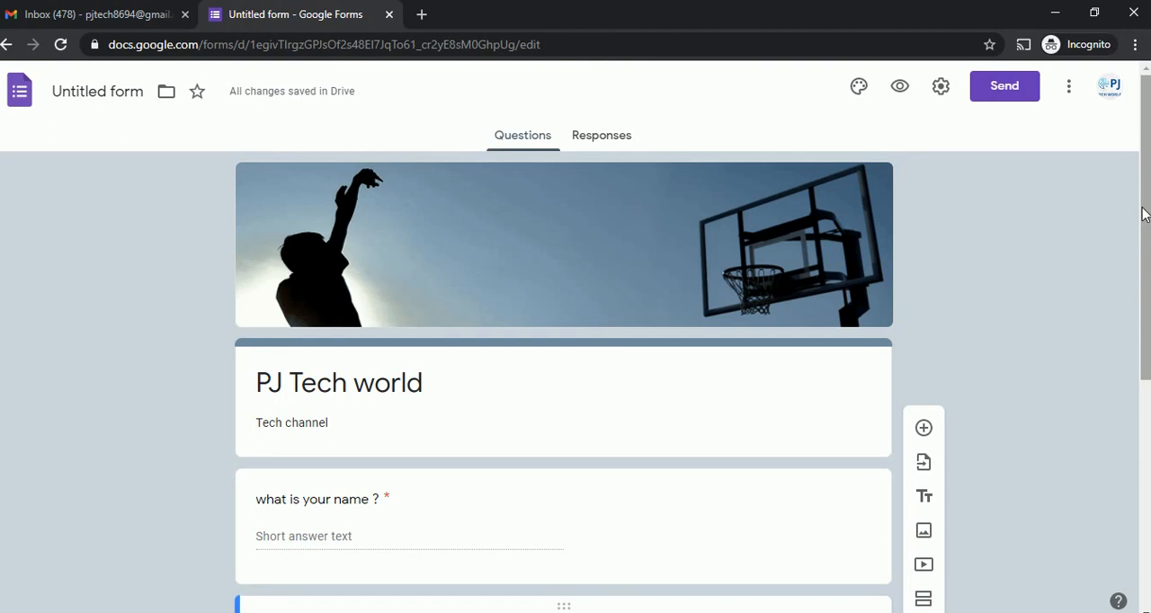
scroll(1144, 215, down, 2)
scroll(1144, 215, up, 2)
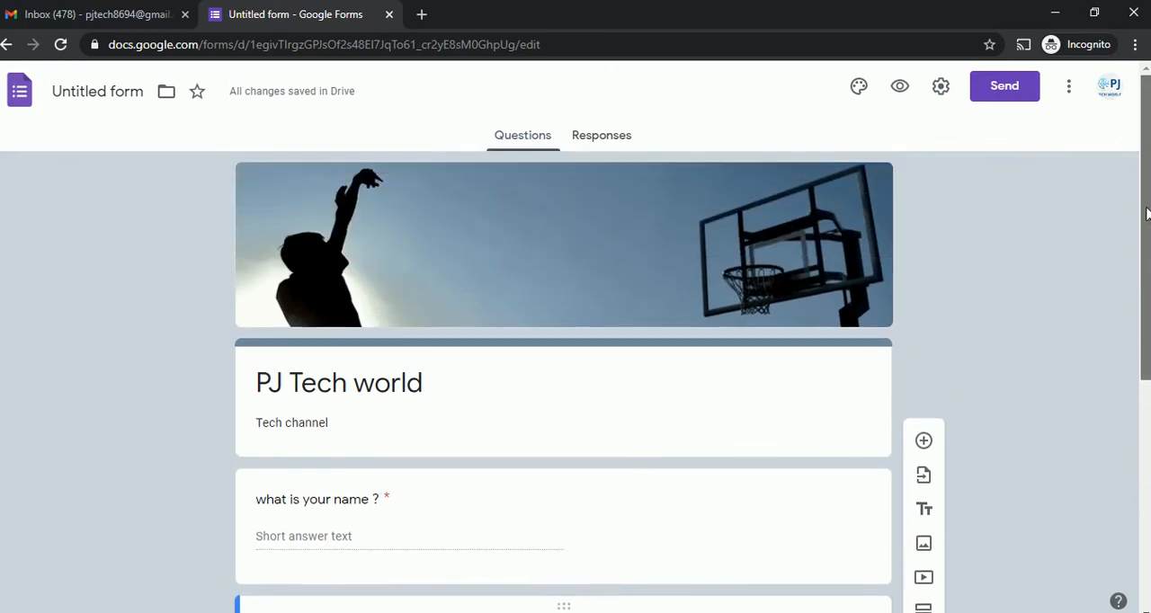
click(1003, 90)
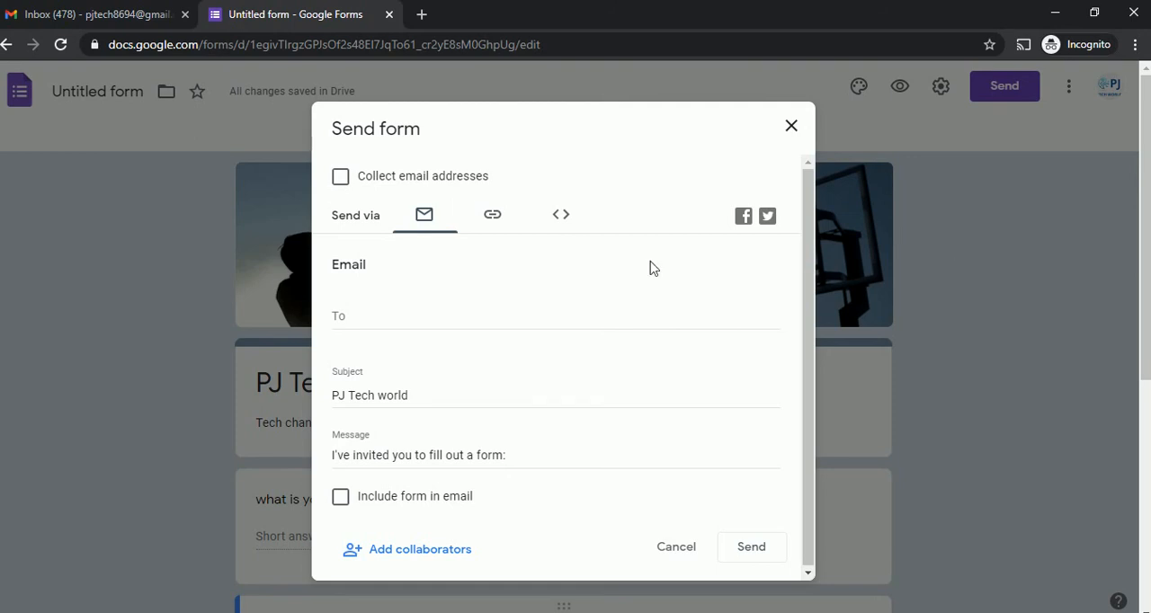
click(493, 219)
click(430, 223)
click(393, 322)
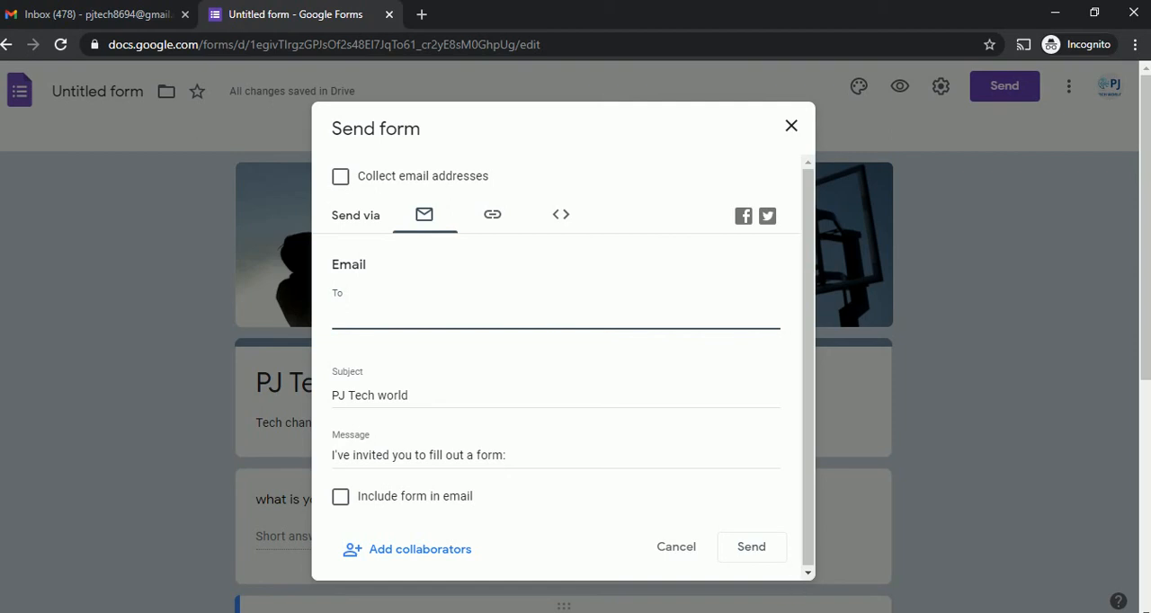
Shorten the form's sharing link and copy it to the clipboard.
click(504, 228)
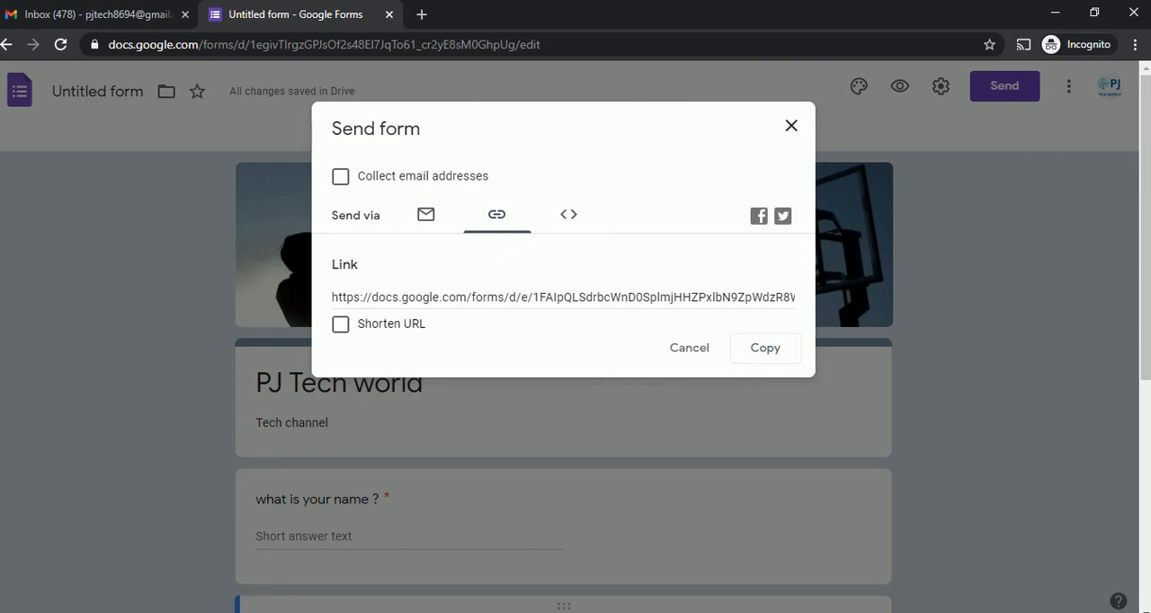
click(454, 299)
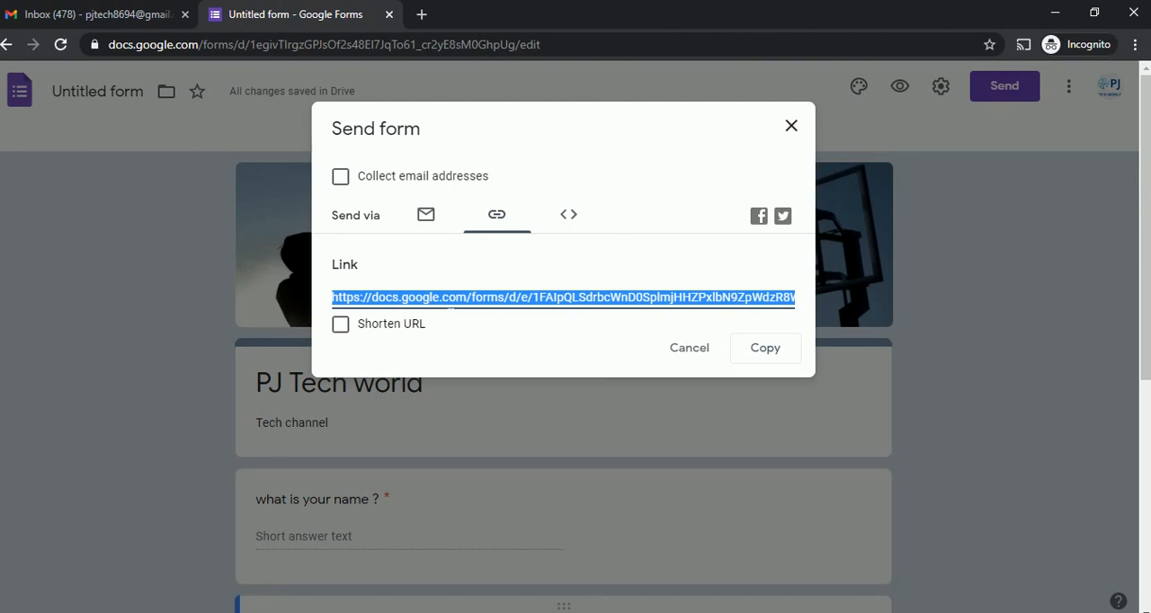
click(341, 325)
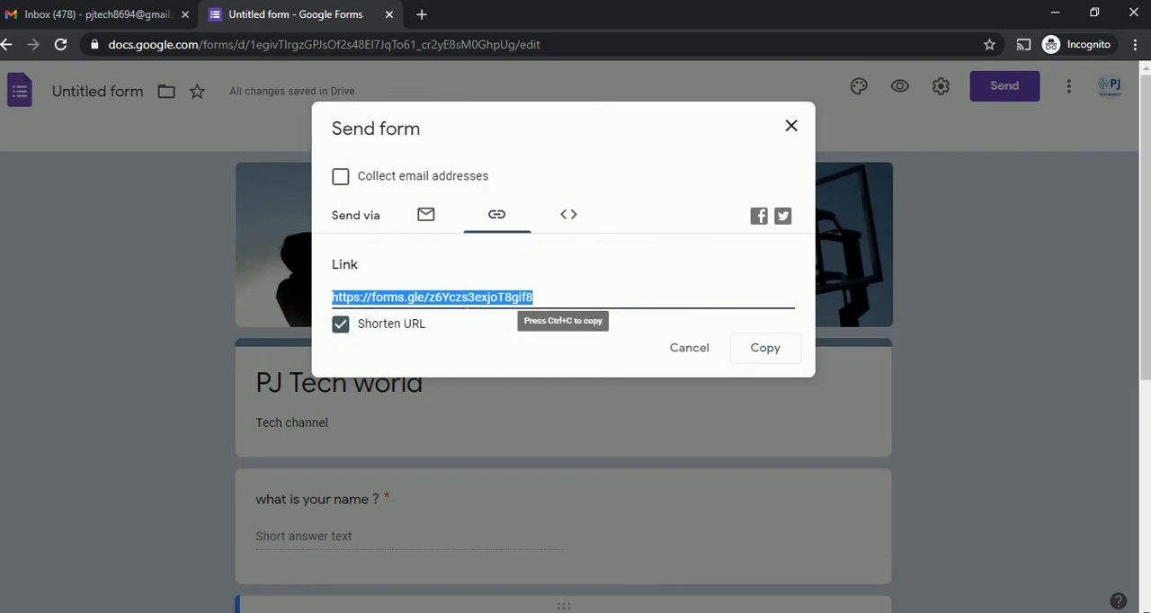
click(766, 352)
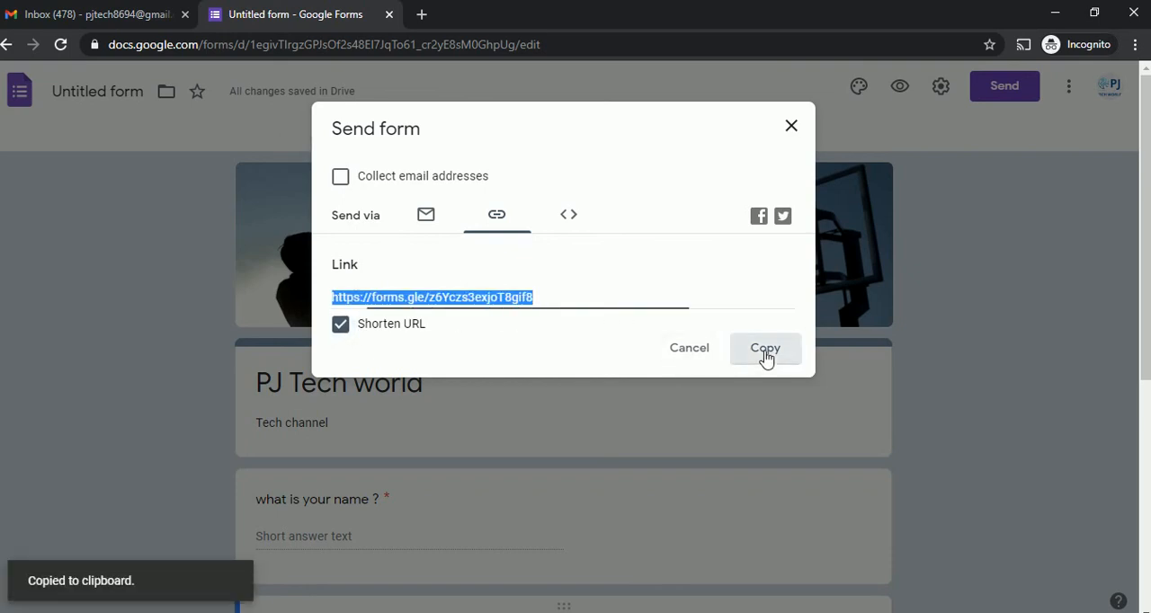
Open the copied form link in a new incognito window, examine the live form, and close that window.
click(1135, 44)
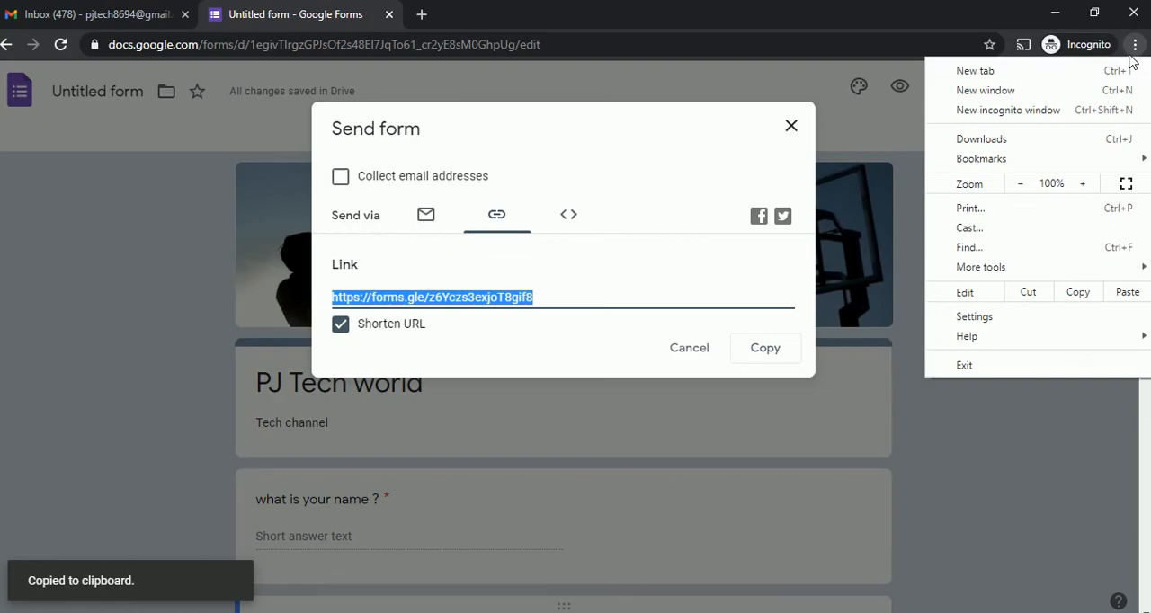
click(1038, 108)
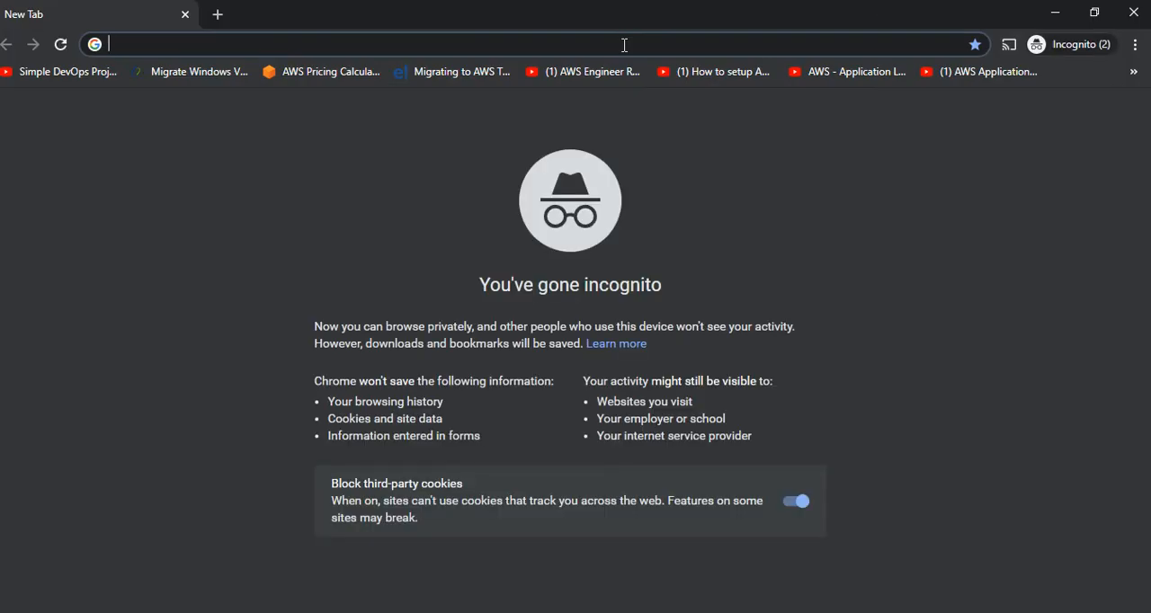
key(ctrl+v)
key(Return)
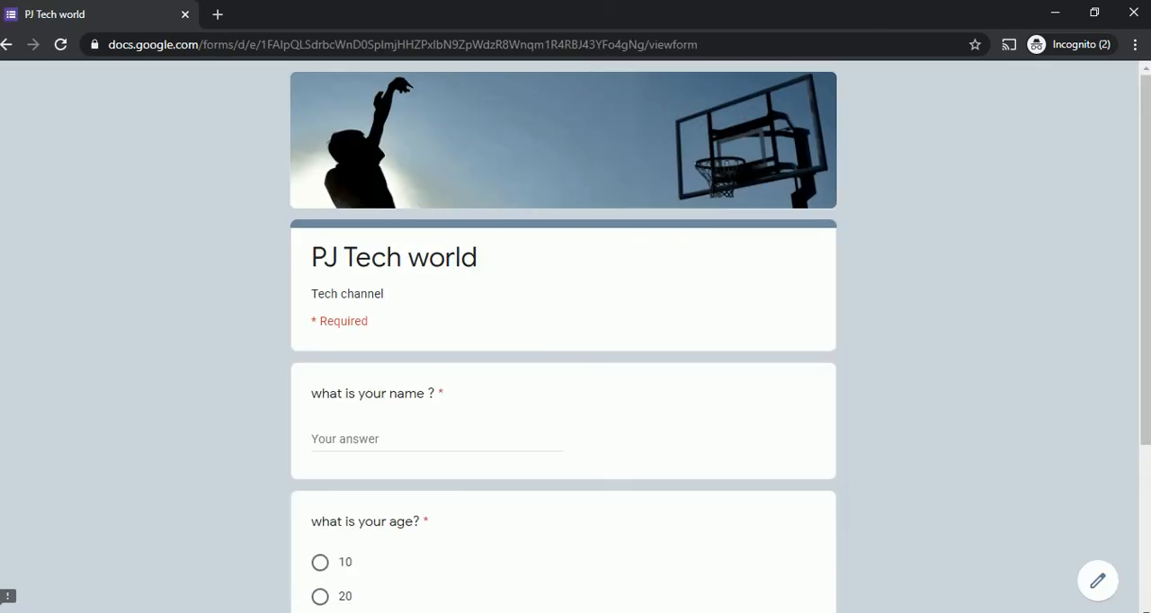
drag(1148, 262, 1128, 234)
click(1134, 12)
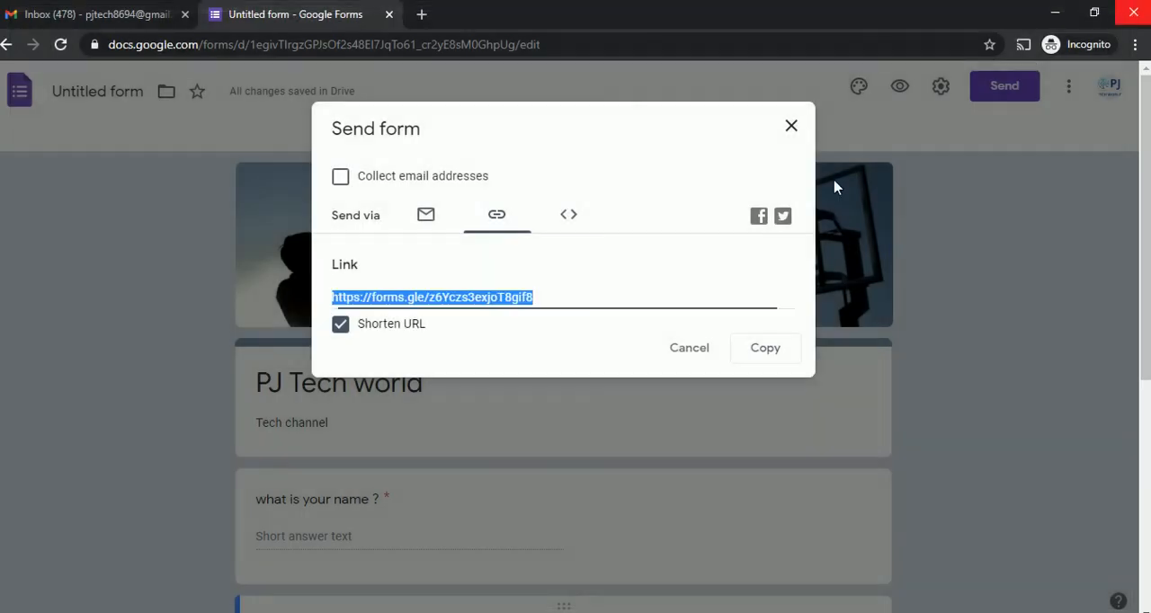
Close the form's sending options and show the responses collected so far.
click(791, 126)
mouse_move(1139, 274)
mouse_down()
mouse_move(1138, 373)
mouse_move(1145, 275)
mouse_up()
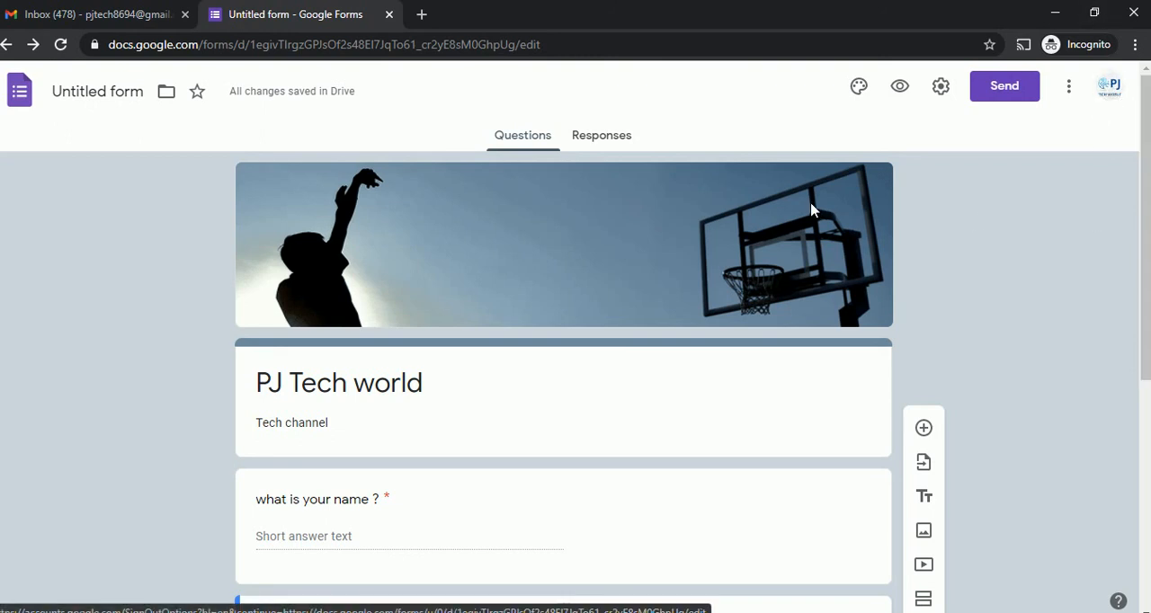
click(606, 140)
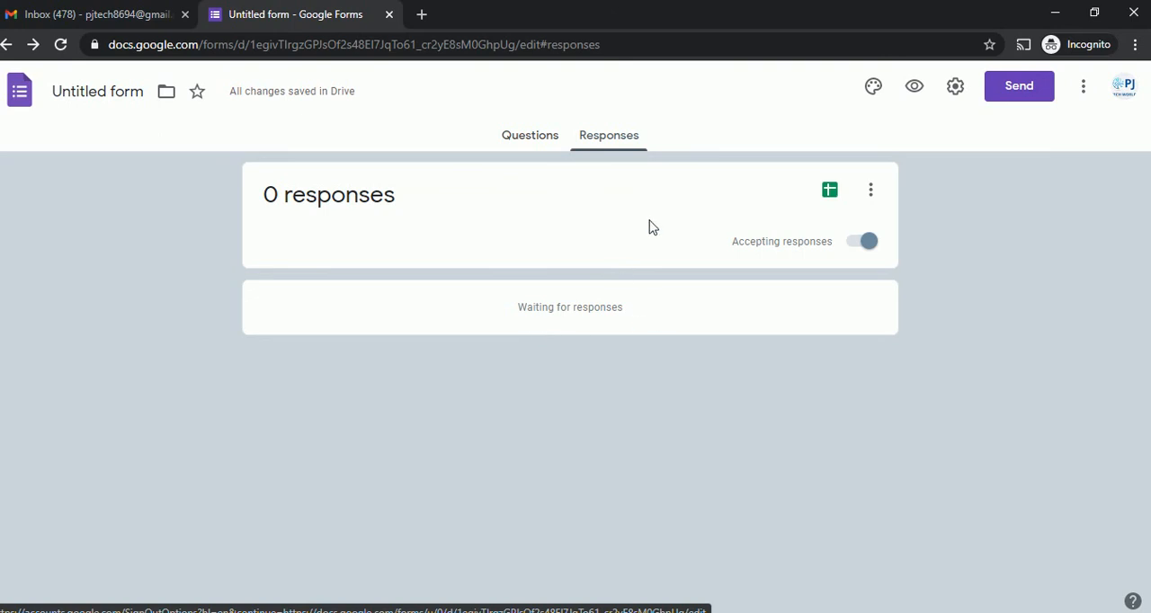
Load the copied form link in a new incognito window to fill in the form as a respondent.
click(1136, 45)
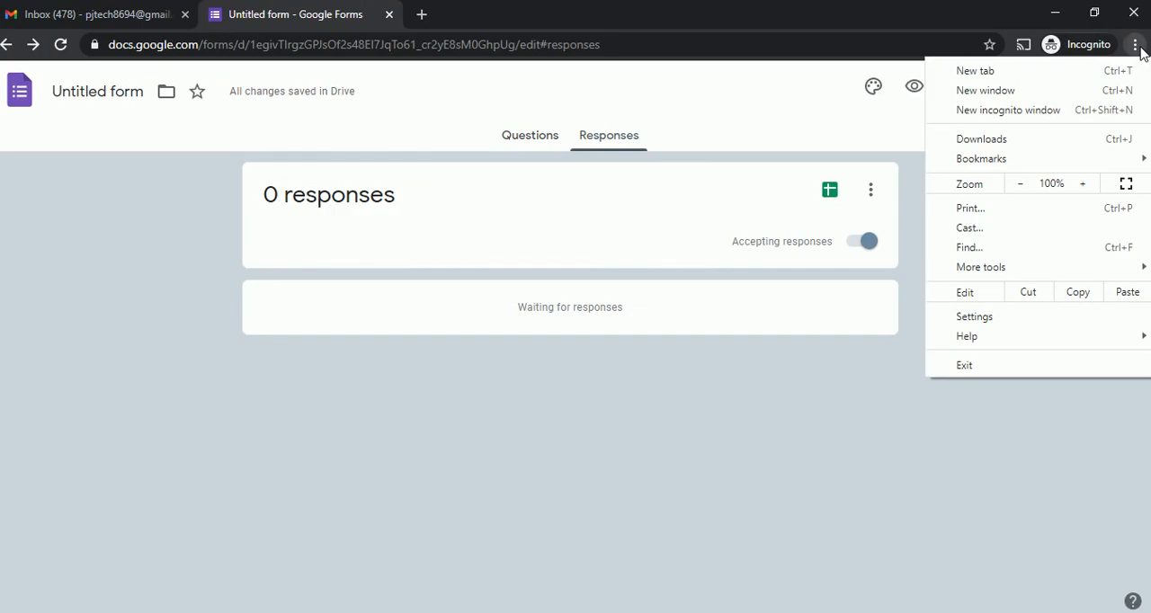
click(987, 110)
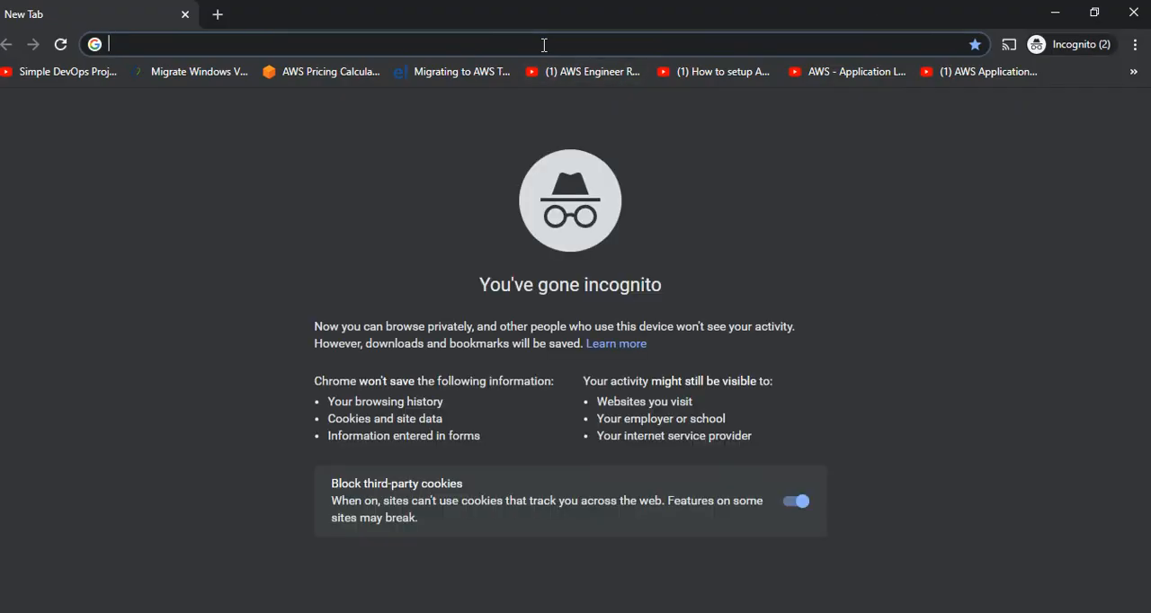
key(ctrl+v)
key(Return)
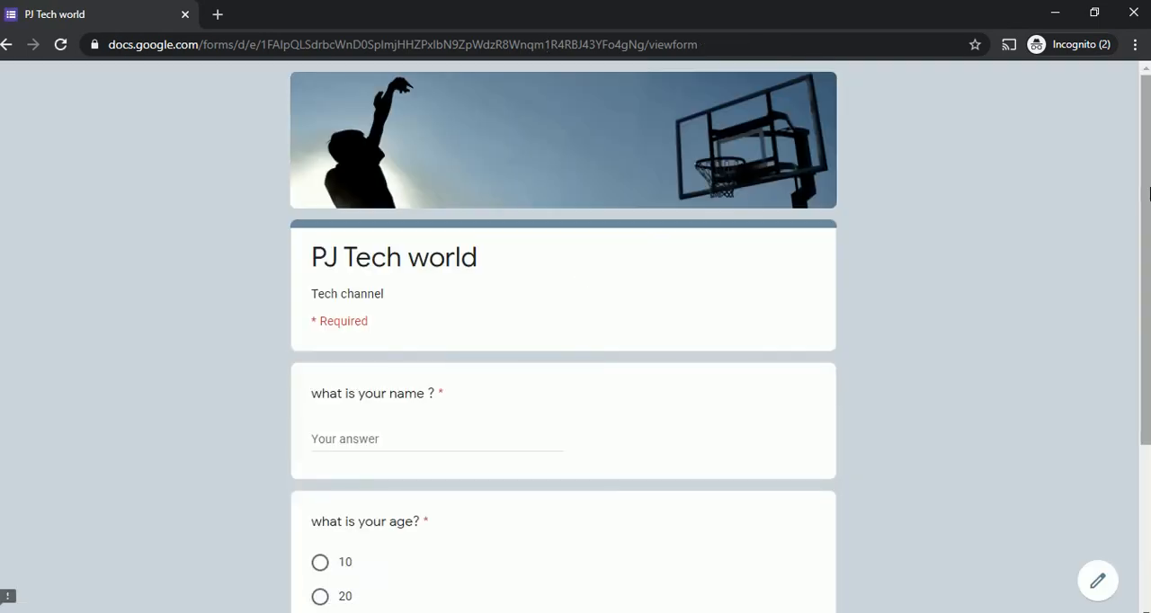
Answer the name question with "pj tech world" and choose 20 for the age question.
drag(1145, 193, 1145, 276)
click(438, 313)
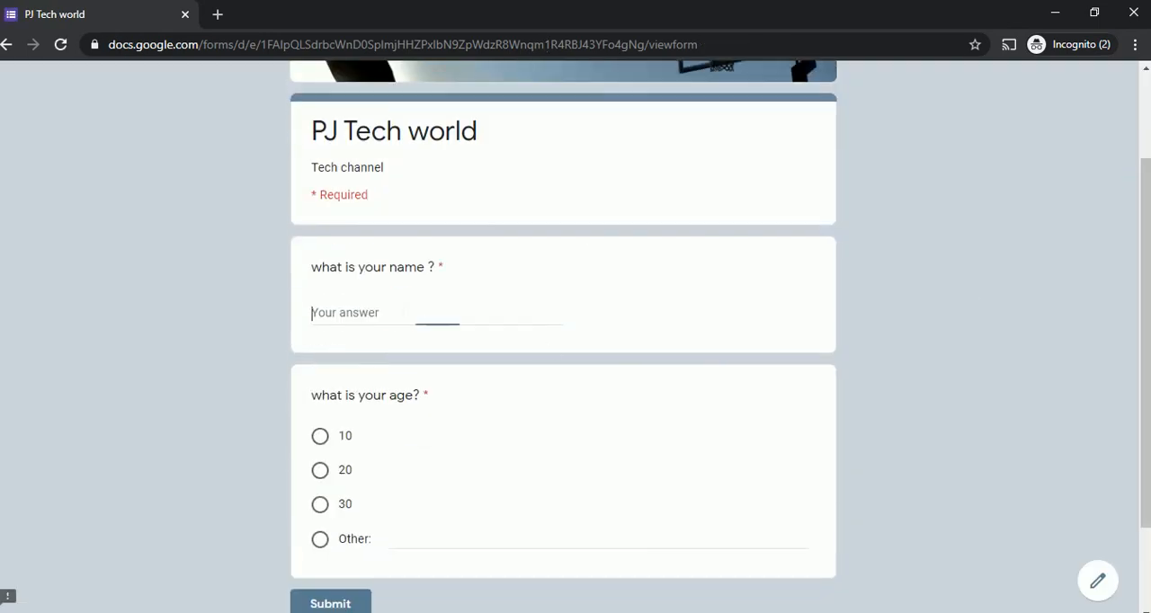
text(pj )
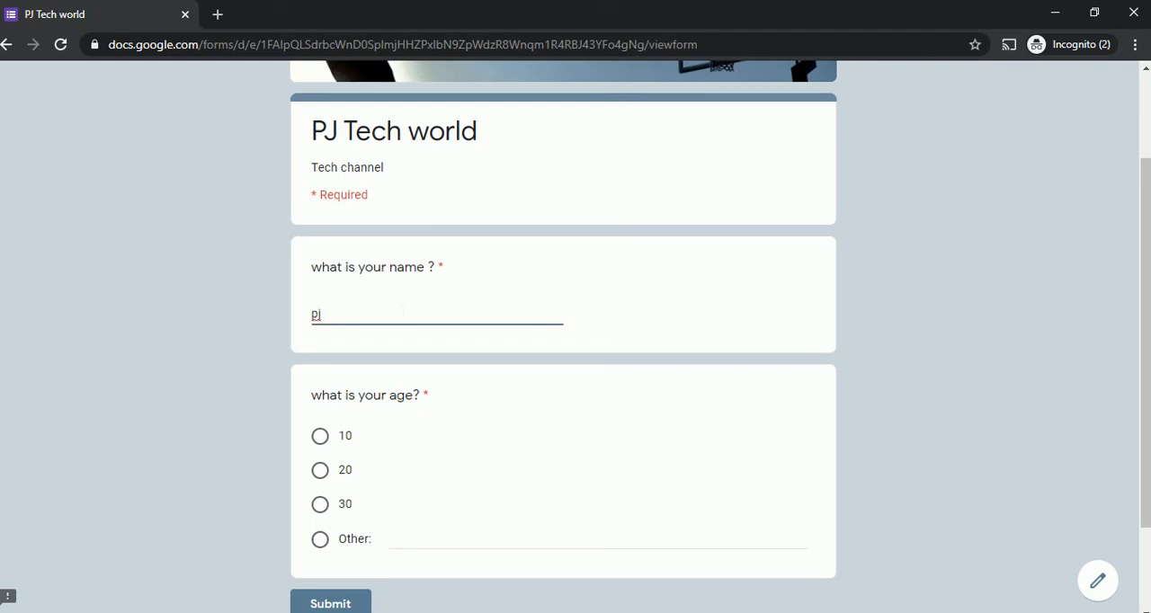
text(tech world)
click(324, 481)
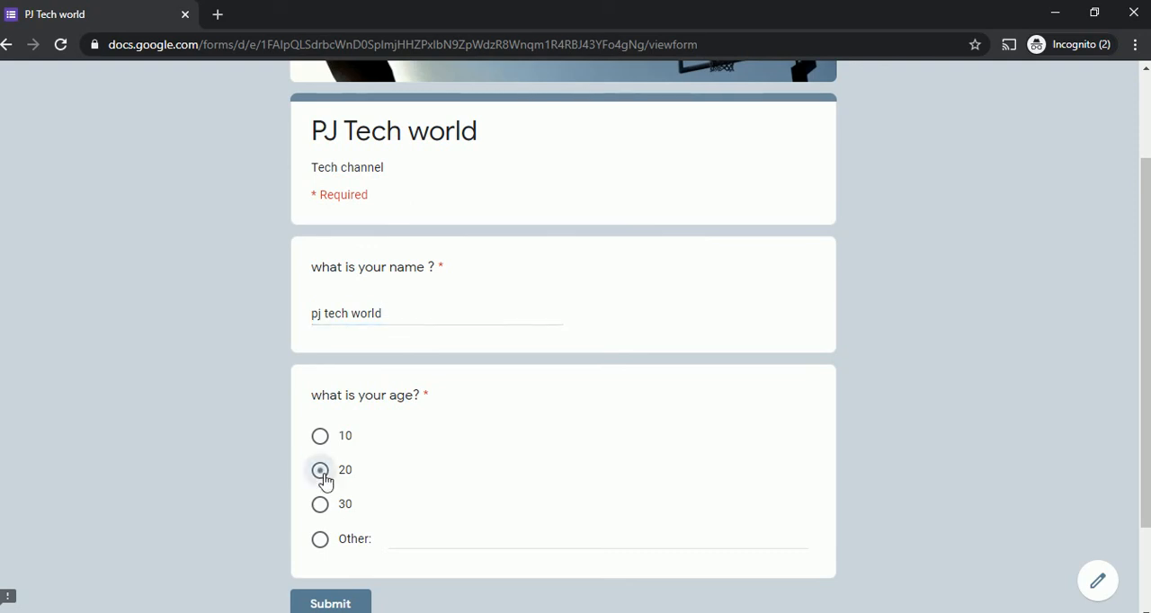
Submit the completed form response and close the incognito window to return to the form's responses.
drag(1146, 366, 1147, 368)
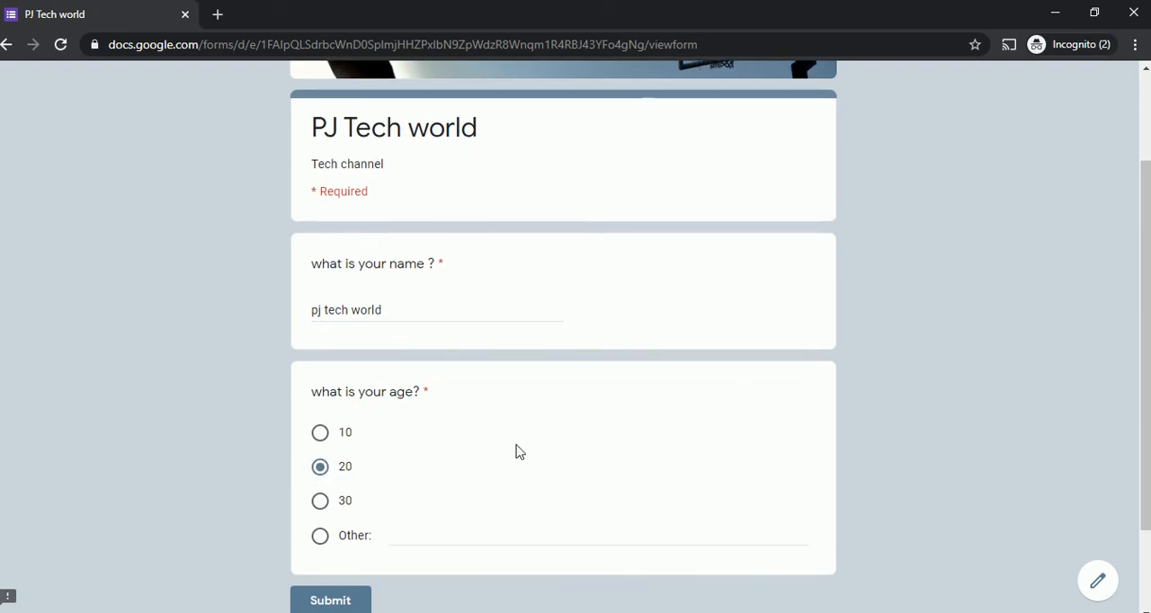
scroll(616, 497, down, 2)
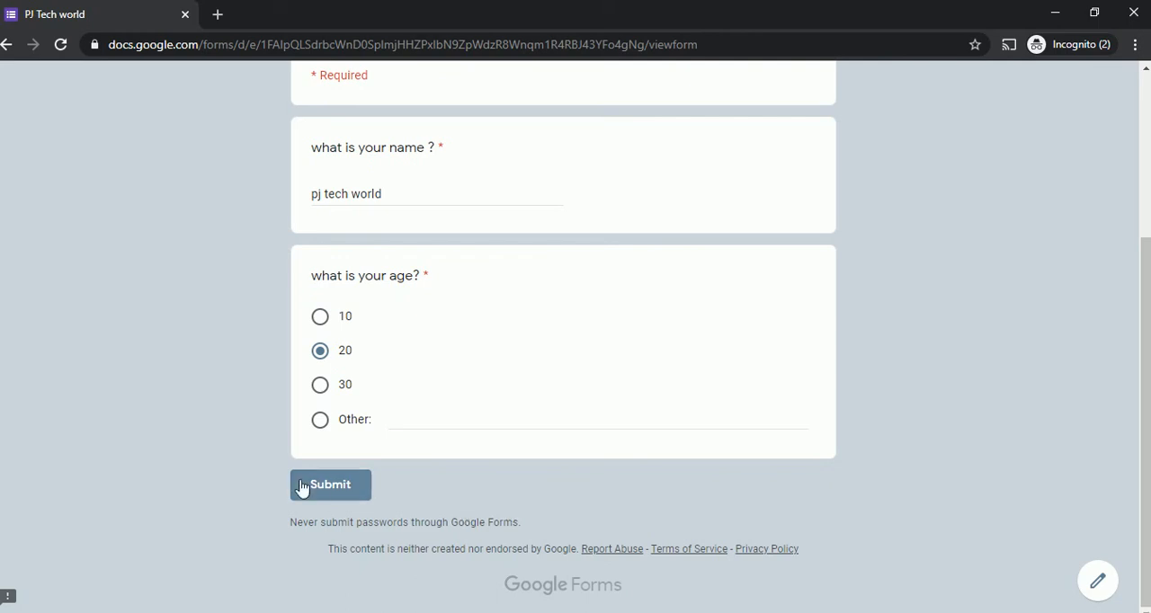
click(328, 485)
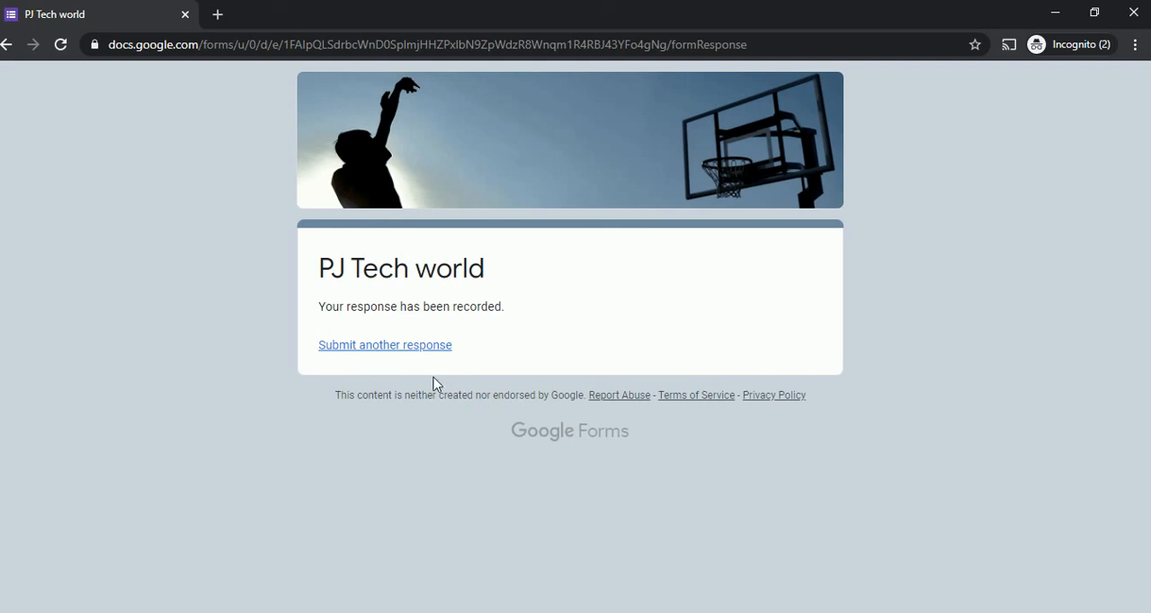
click(1131, 21)
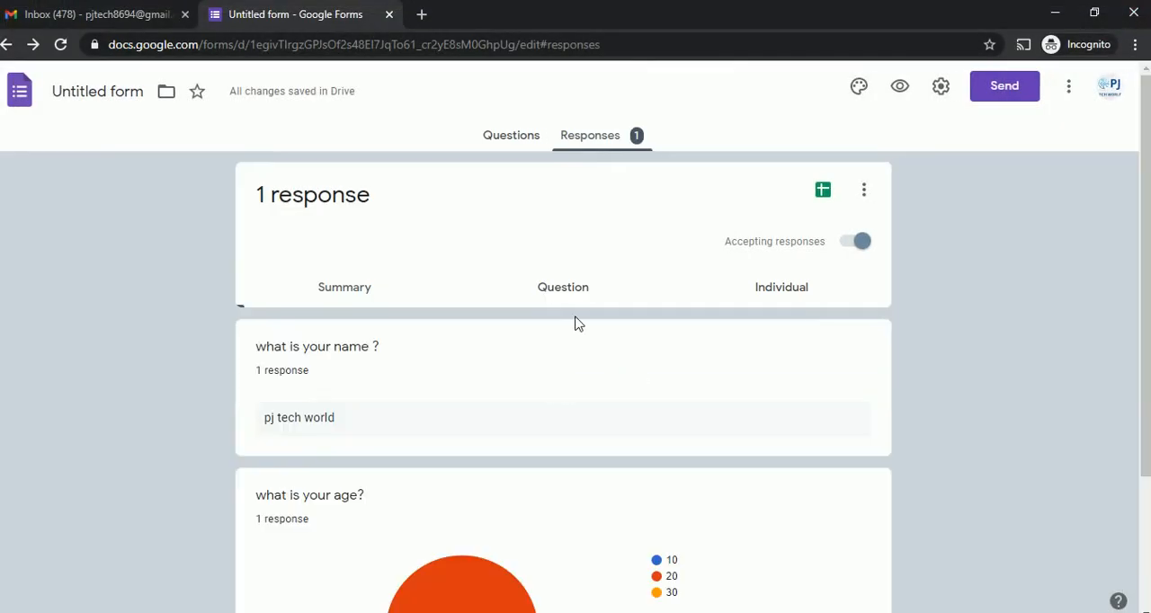
Examine the response summary, including the submitted name answer and the age question's pie chart.
scroll(1144, 357, down, 2)
drag(1149, 447, 1148, 328)
drag(1148, 346, 1148, 481)
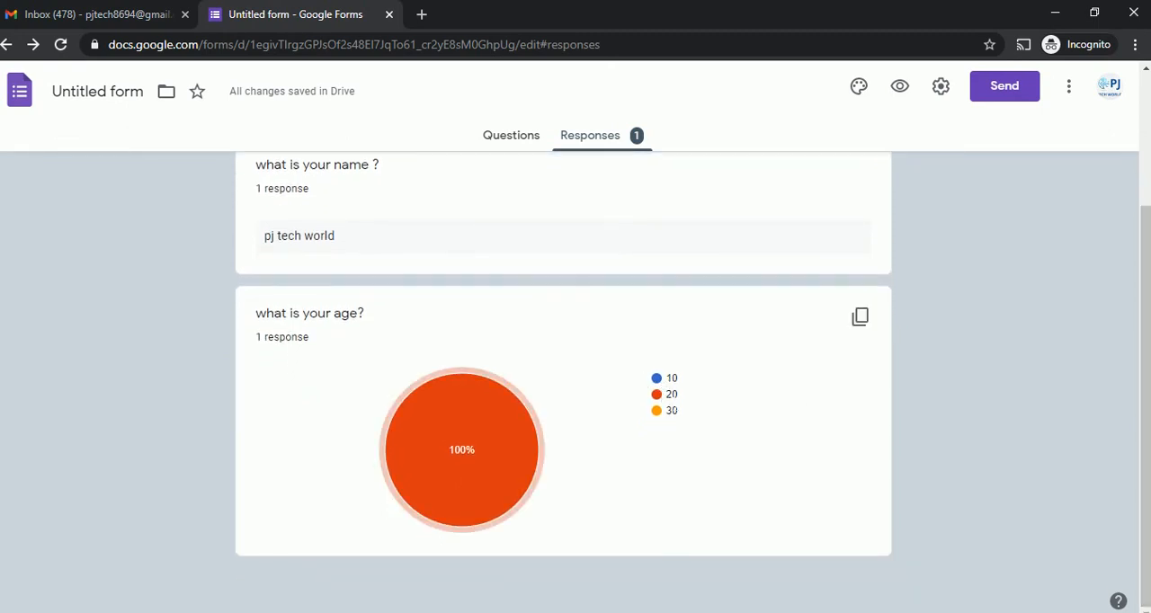
mouse_move(477, 437)
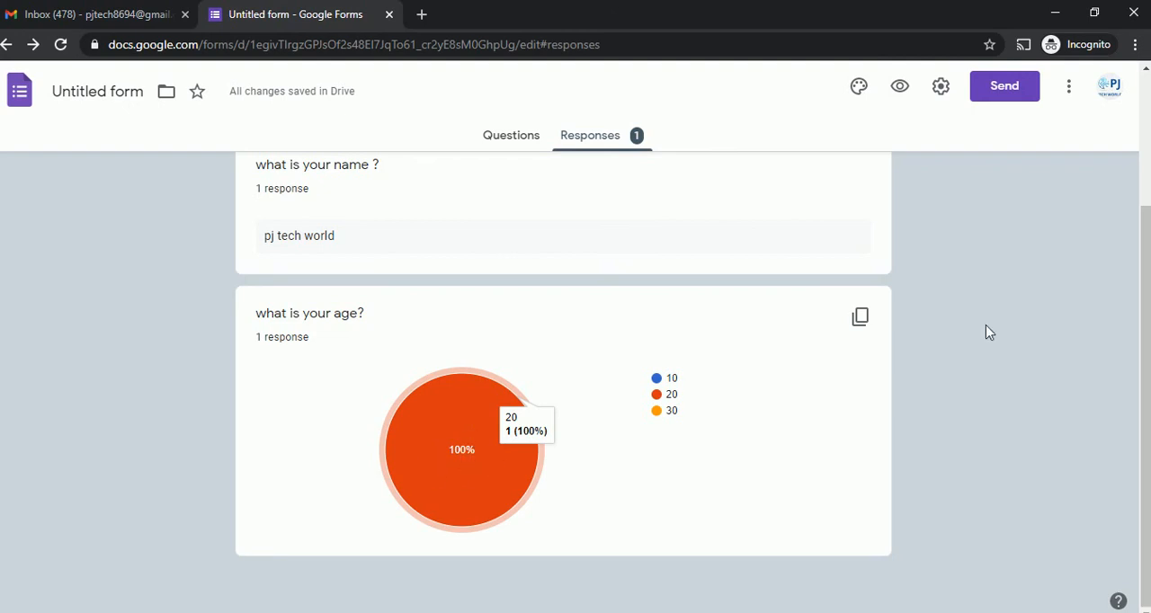
drag(1150, 370, 1146, 201)
scroll(1092, 329, down, 2)
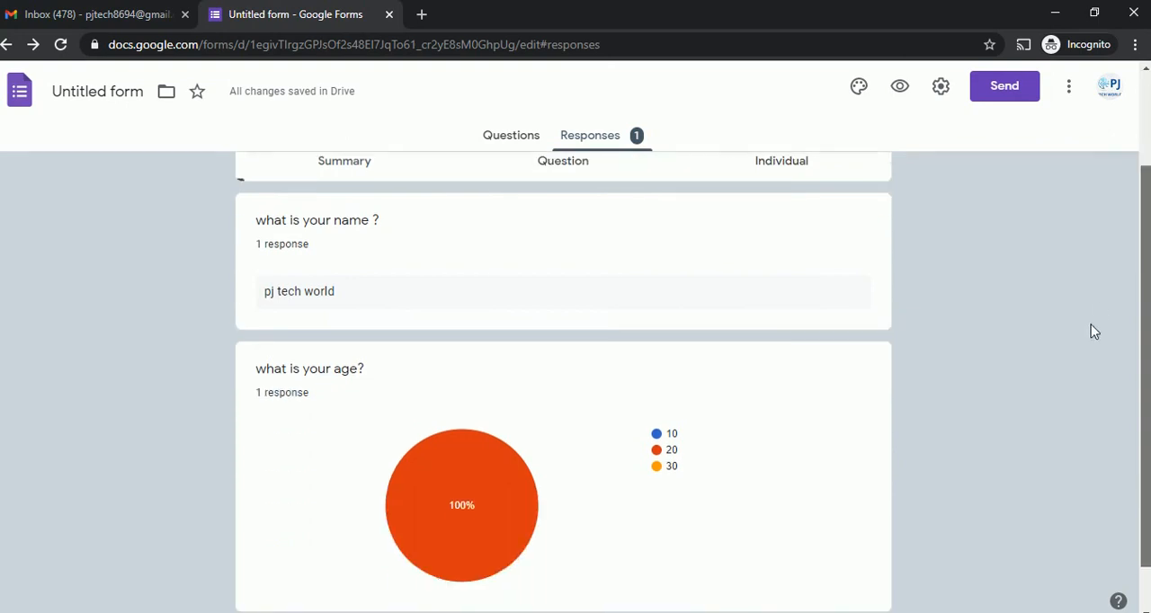
scroll(1087, 336, up, 1)
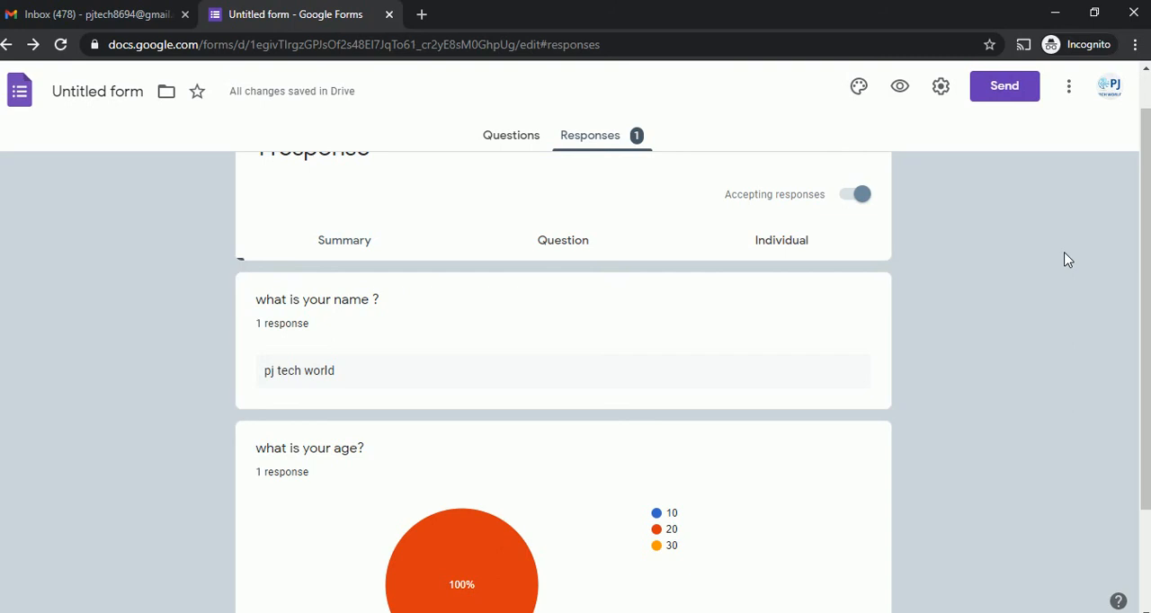
mouse_move(1147, 243)
mouse_down()
mouse_move(1147, 215)
mouse_move(1146, 276)
mouse_move(1147, 228)
mouse_up()
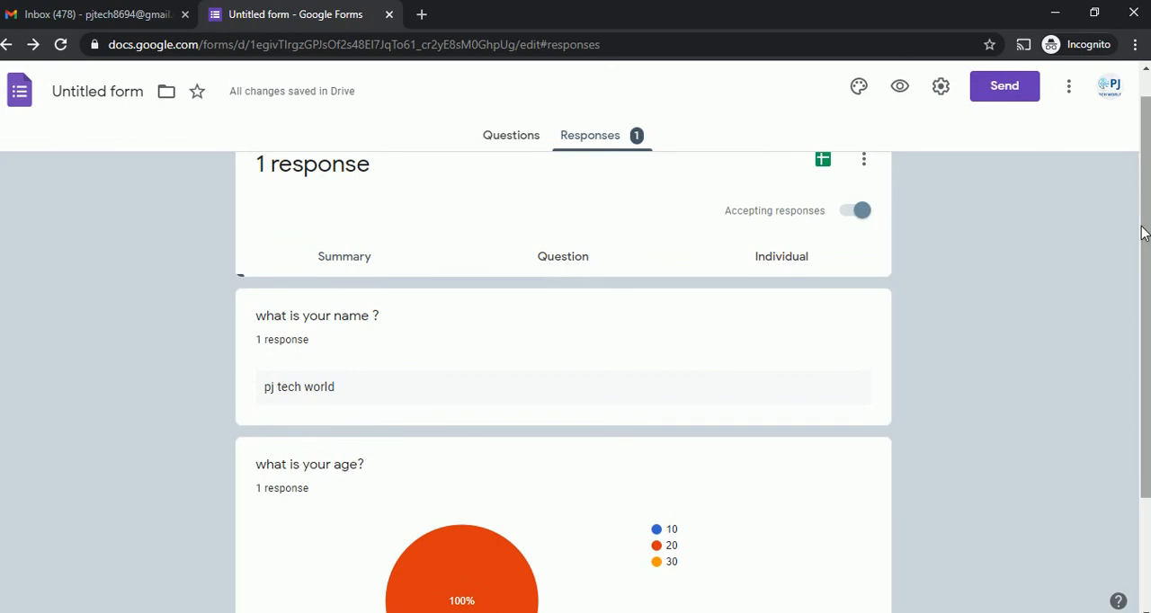